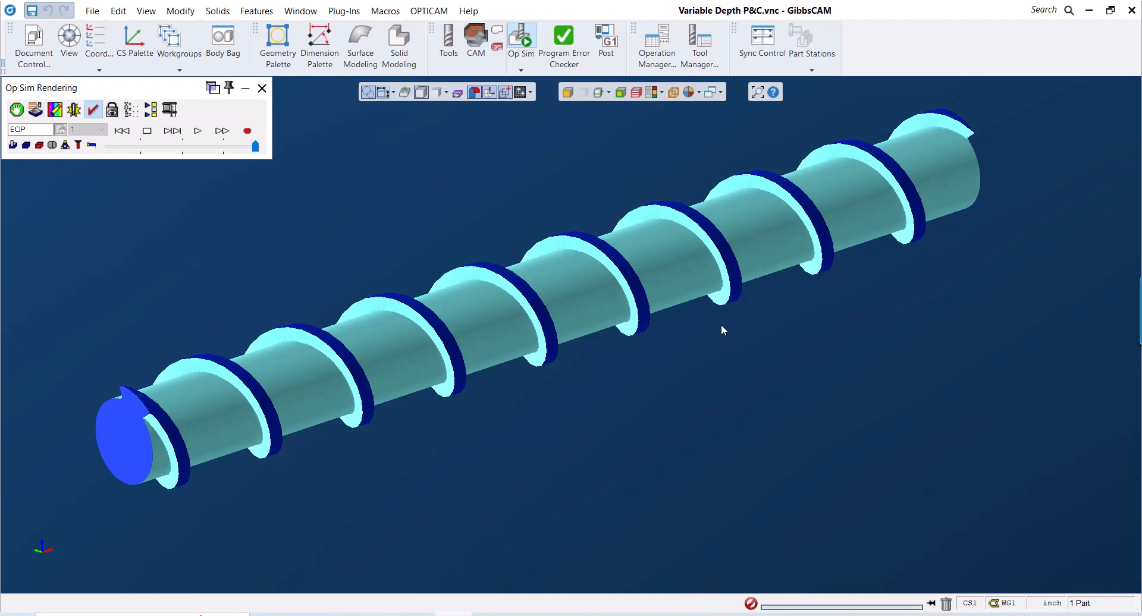
Close the operation simulation and show the helical geometry flat in the home view
{"action": "left_click", "coordinate": [262, 88]}
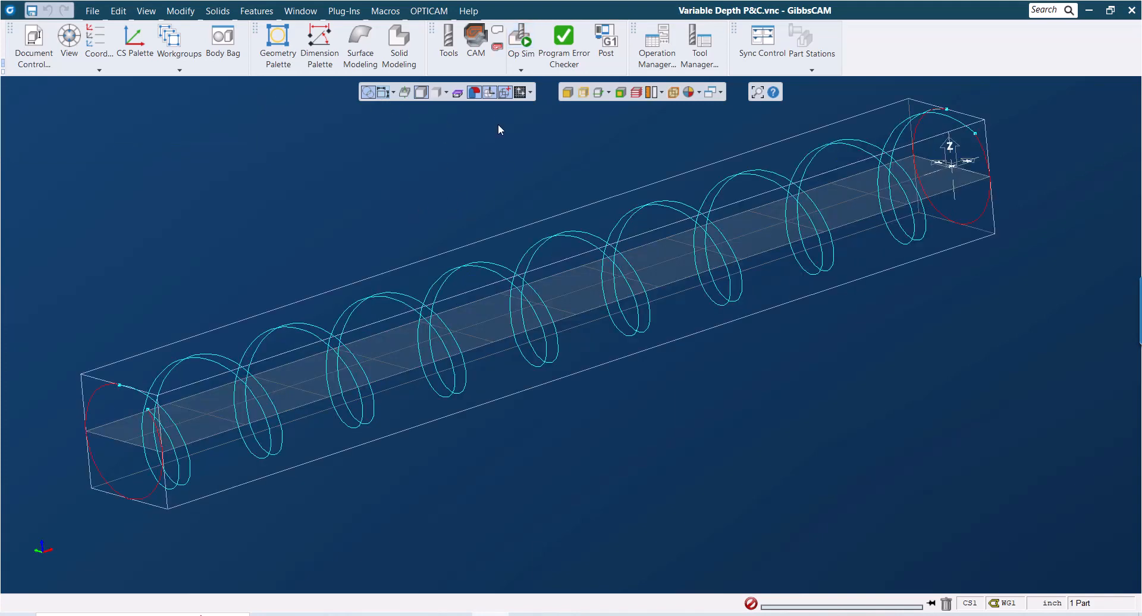
{"action": "left_click", "coordinate": [489, 93]}
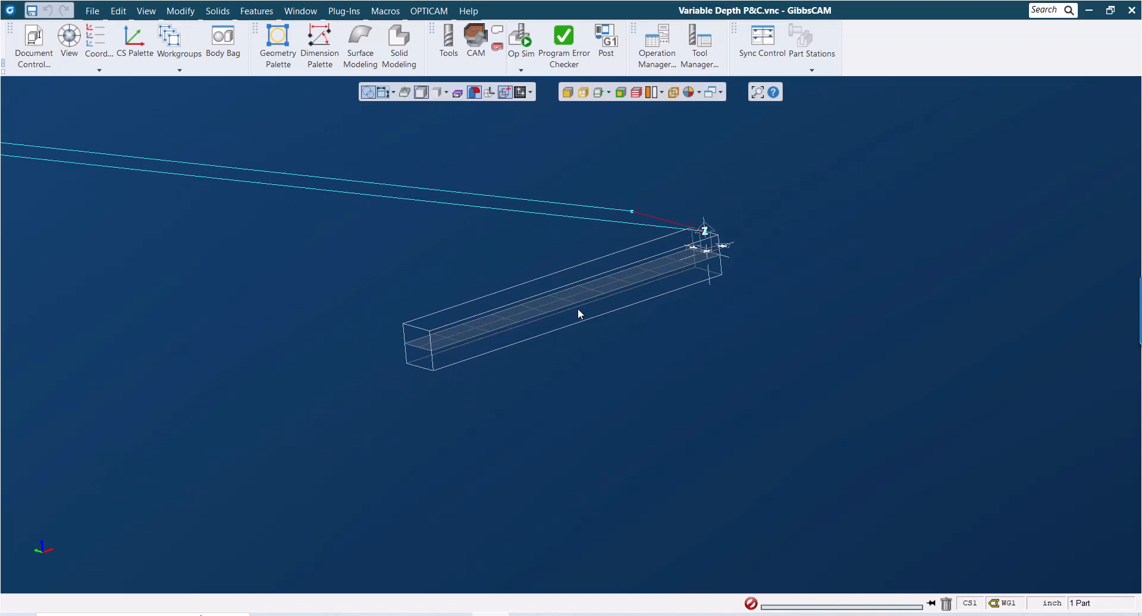
{"action": "key", "text": "ctrl+h"}
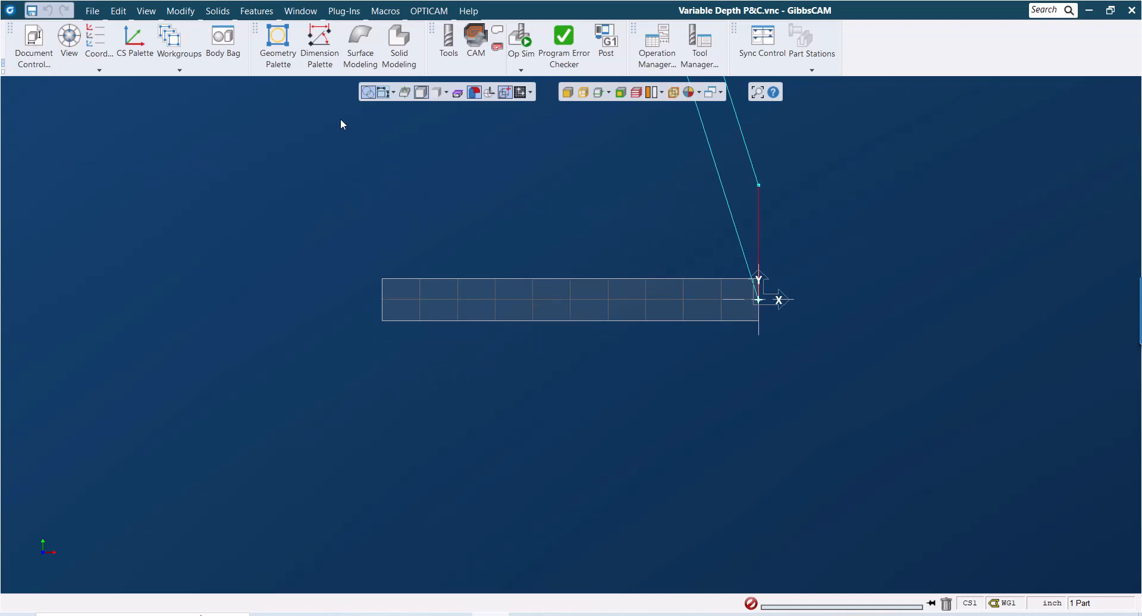
Review the geometry settings of the Toolpath workgroup, including its Wrapped option
{"action": "left_click", "coordinate": [175, 40]}
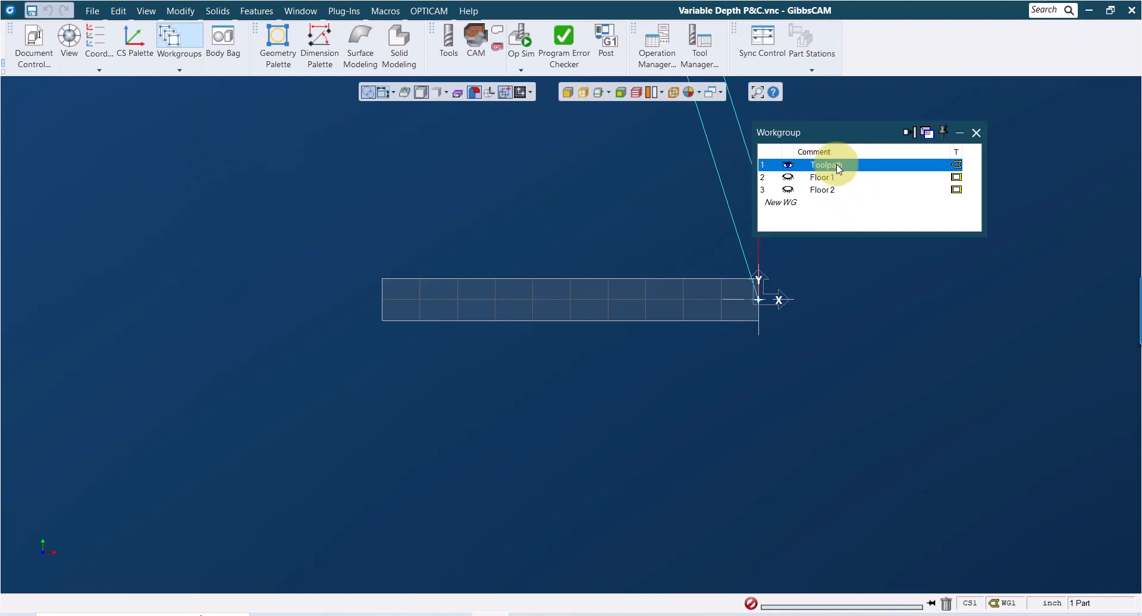
{"action": "right_click", "coordinate": [838, 170]}
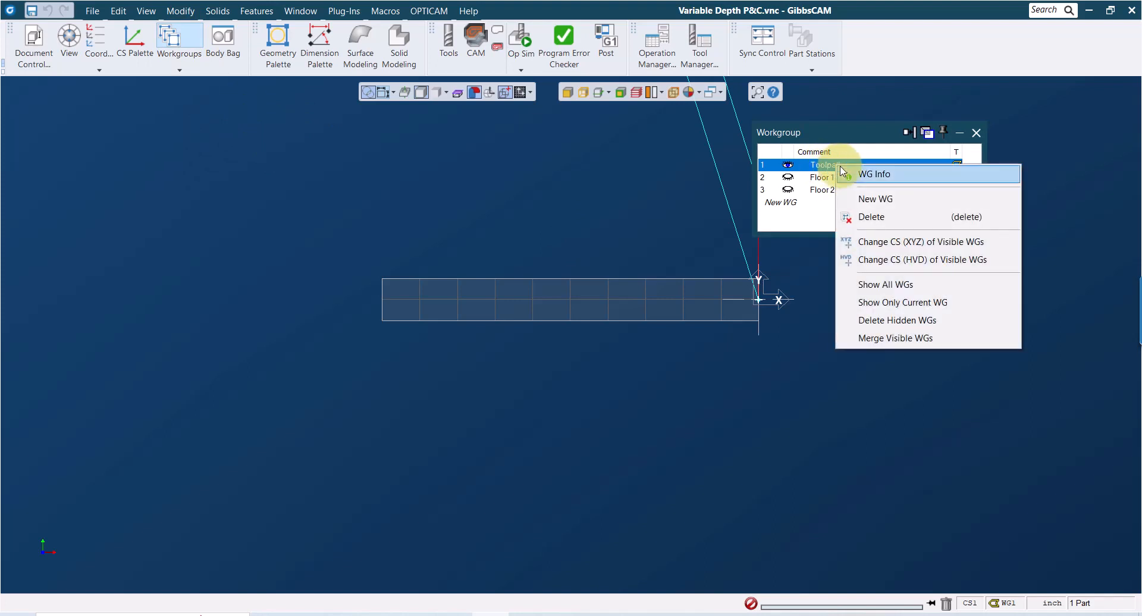
{"action": "left_click", "coordinate": [868, 174]}
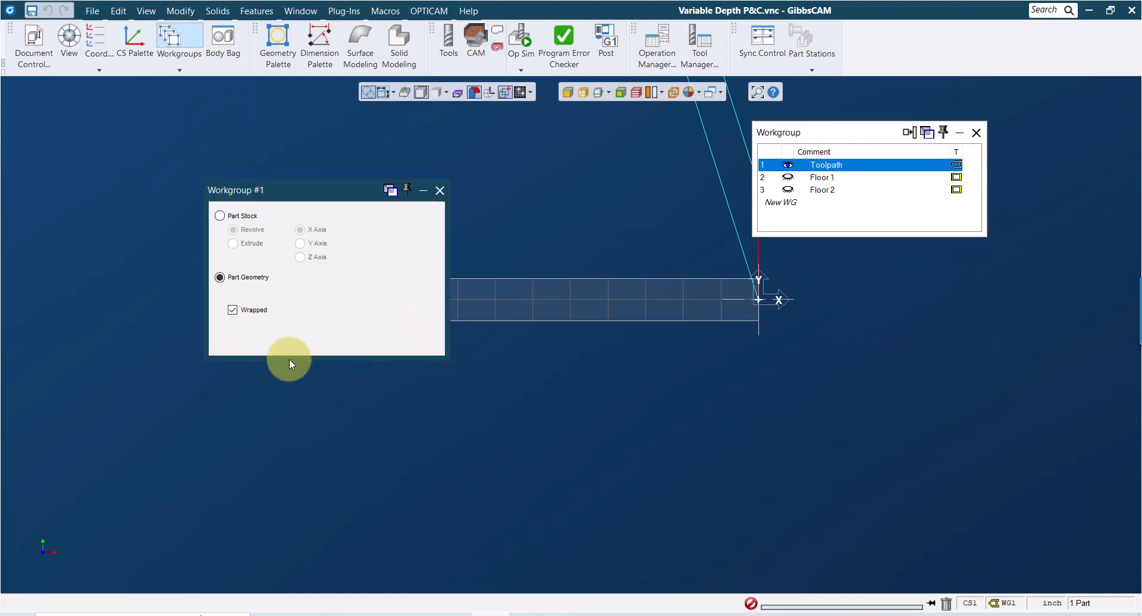
{"action": "left_click", "coordinate": [439, 191]}
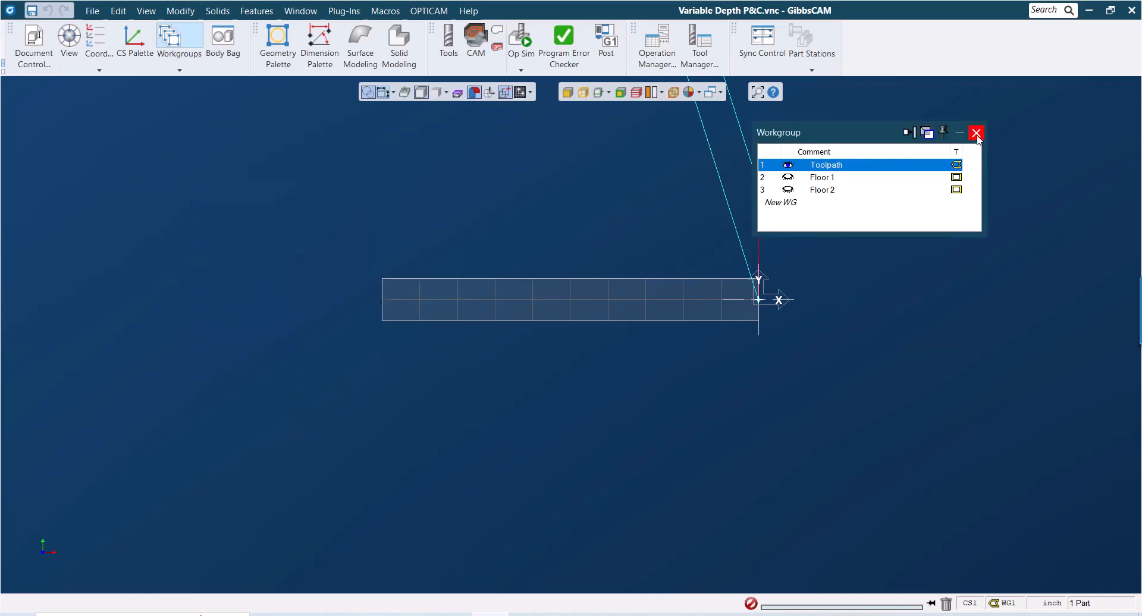
{"action": "left_click", "coordinate": [977, 133]}
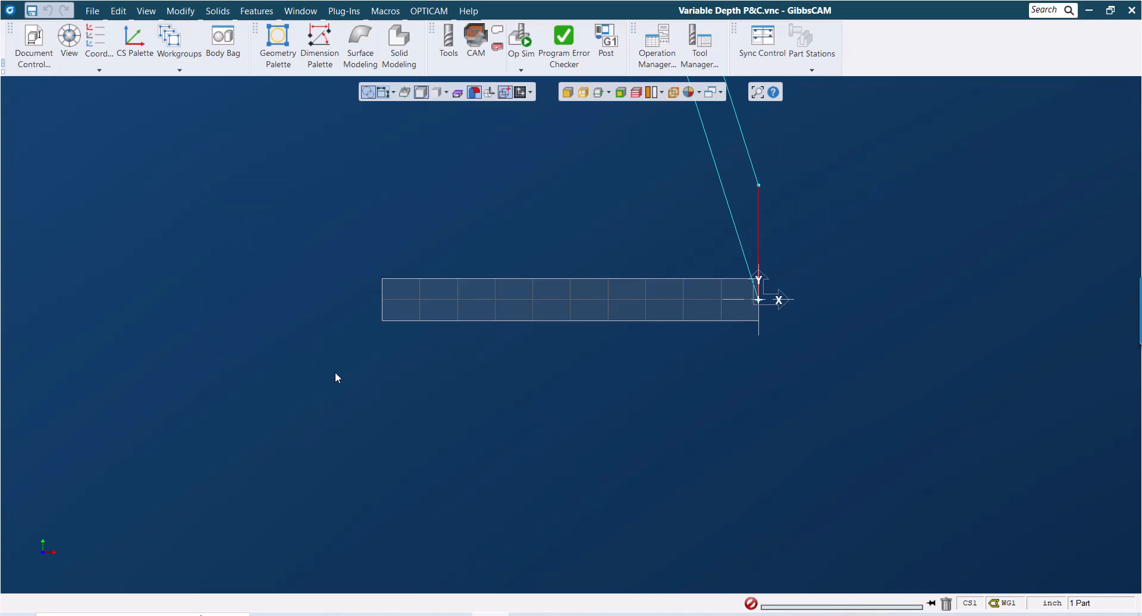
Compare the Toolpath geometry in wrapped and unwrapped display
{"action": "middle_click_drag", "start_coordinate": [337, 379], "coordinate": [695, 327]}
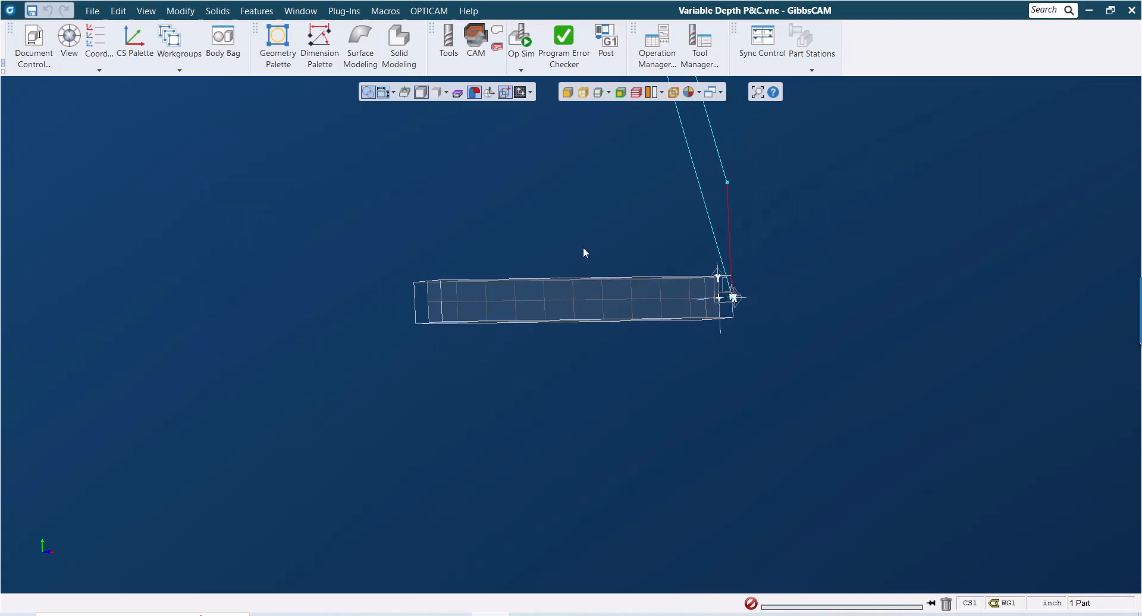
{"action": "left_click", "coordinate": [491, 92]}
{"action": "left_click", "coordinate": [490, 92]}
{"action": "left_click", "coordinate": [491, 92]}
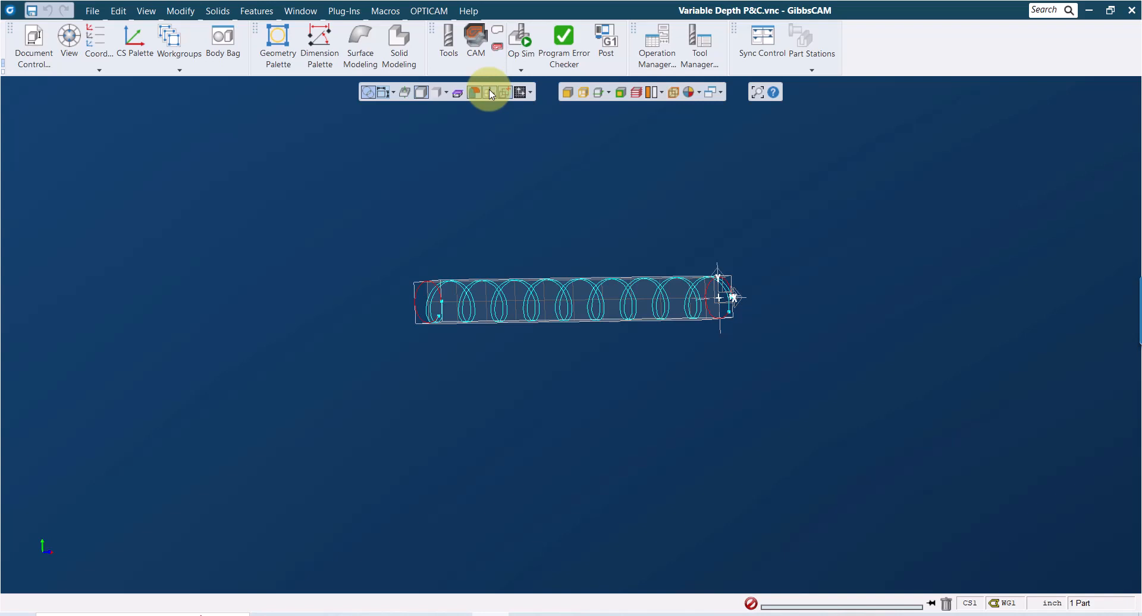
{"action": "left_click", "coordinate": [490, 93]}
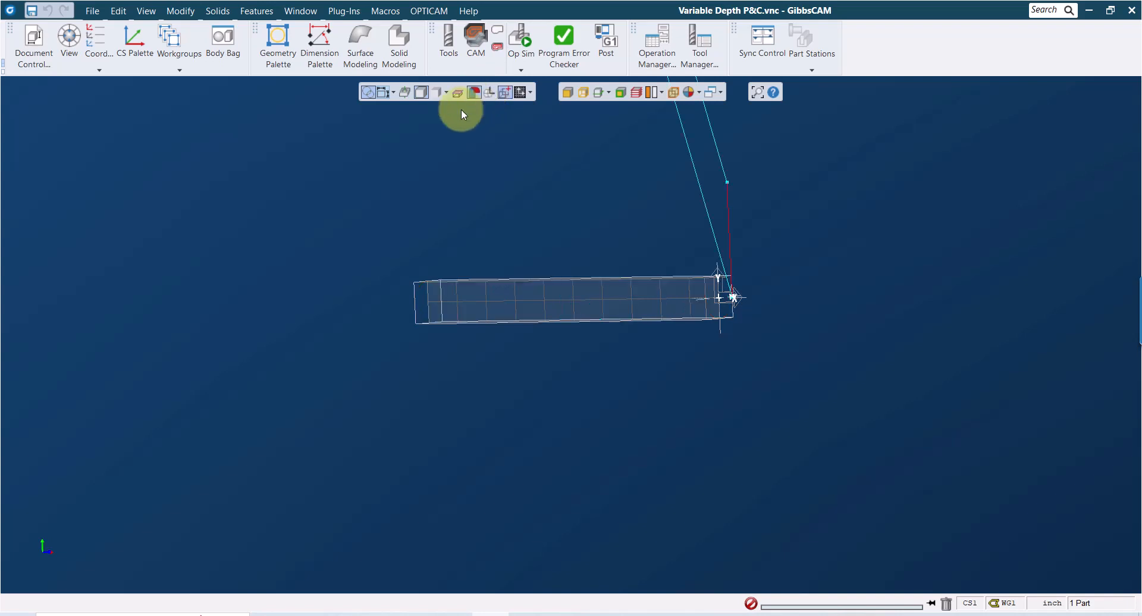
Examine the coordinate inputs for creating a point in both unwrapped and wrapped display
{"action": "left_click", "coordinate": [278, 46]}
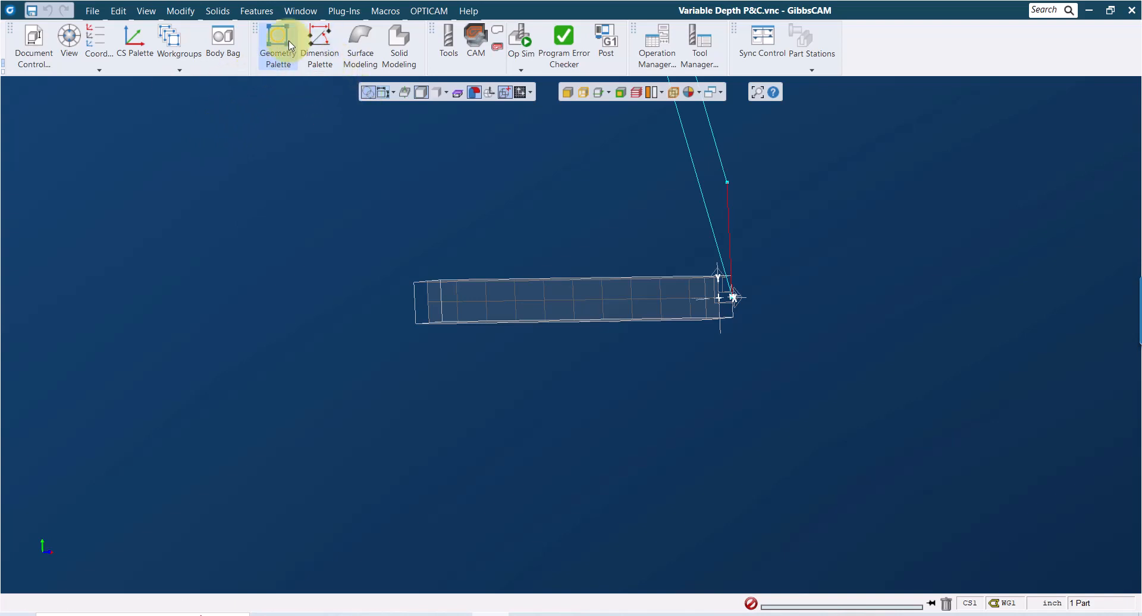
{"action": "left_click", "coordinate": [566, 433]}
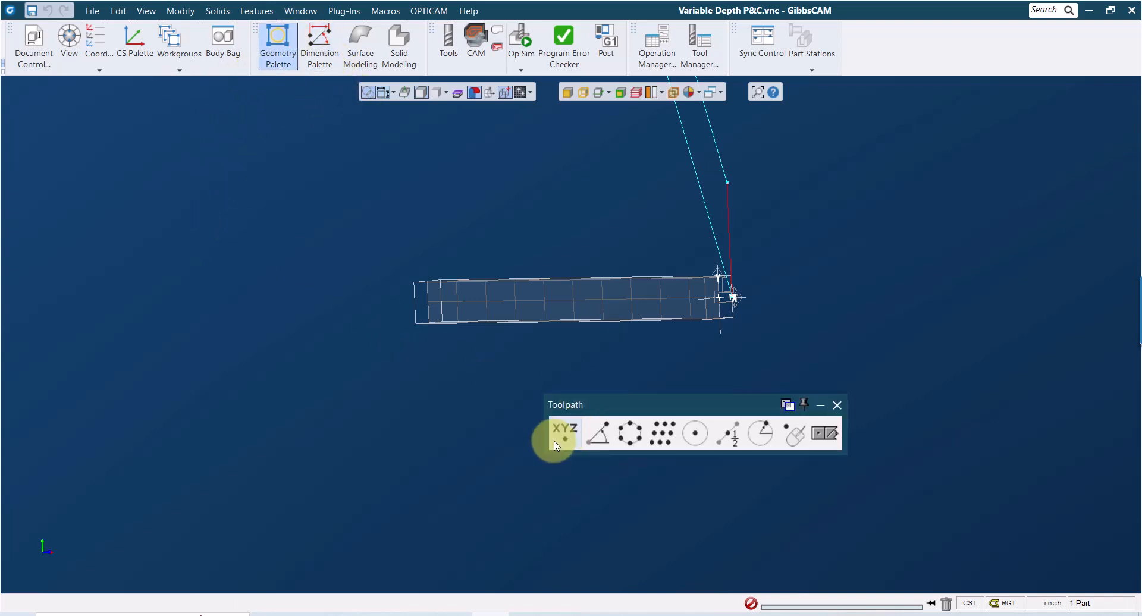
{"action": "left_click", "coordinate": [565, 437]}
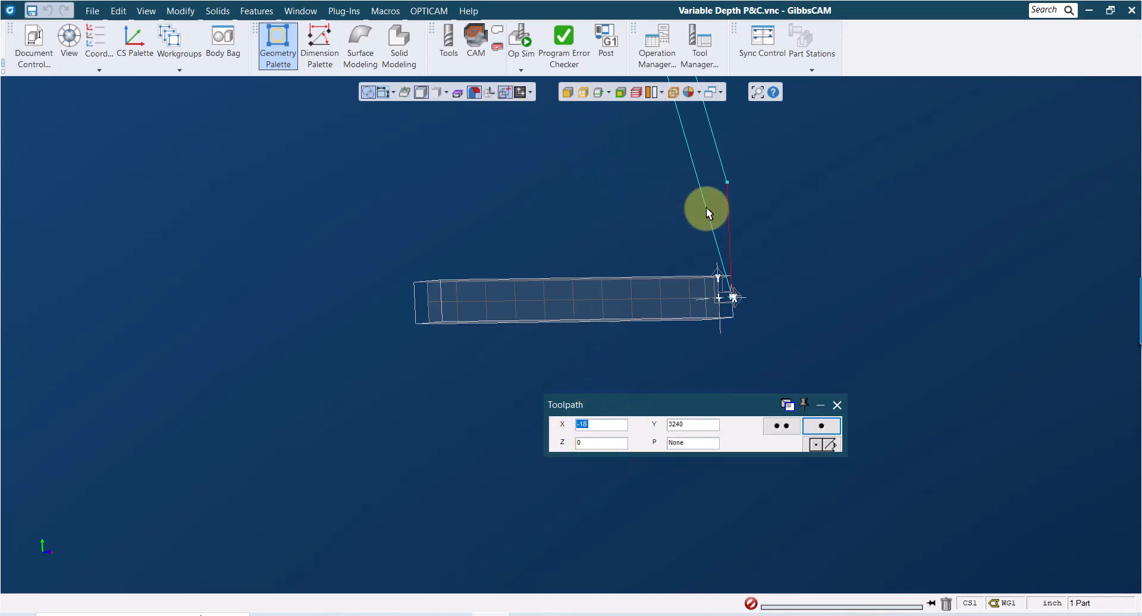
{"action": "left_click", "coordinate": [491, 94]}
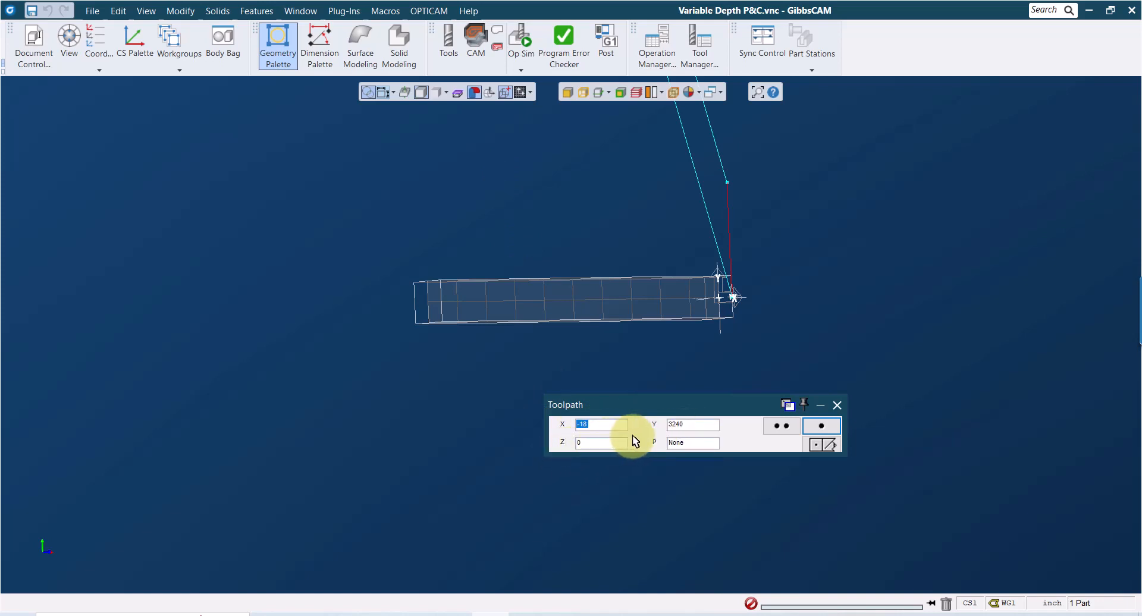
{"action": "left_click", "coordinate": [491, 92]}
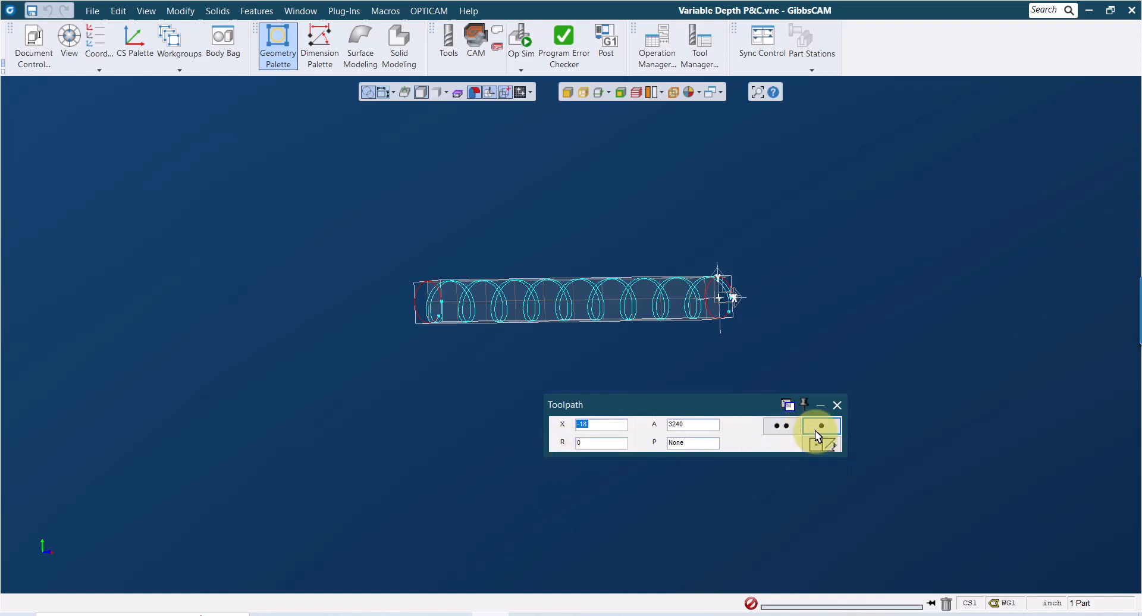
Create a new workgroup and enable the Wrapped option for its part geometry
{"action": "key", "text": "ctrl+w"}
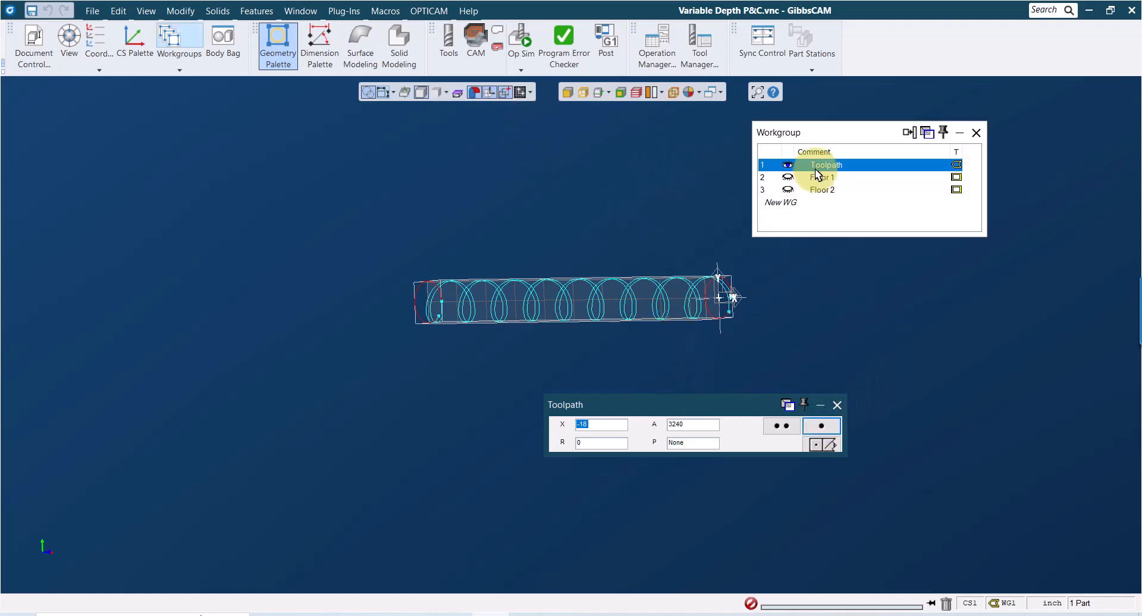
{"action": "left_click", "coordinate": [786, 202]}
{"action": "left_click", "coordinate": [797, 203]}
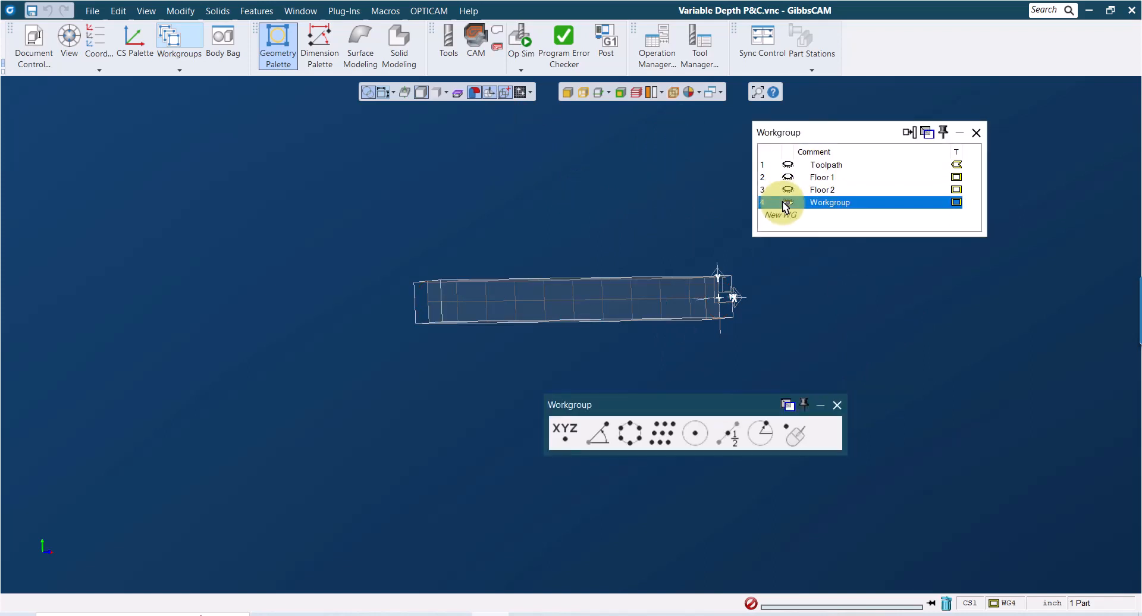
{"action": "left_click", "coordinate": [829, 203]}
{"action": "right_click", "coordinate": [829, 203]}
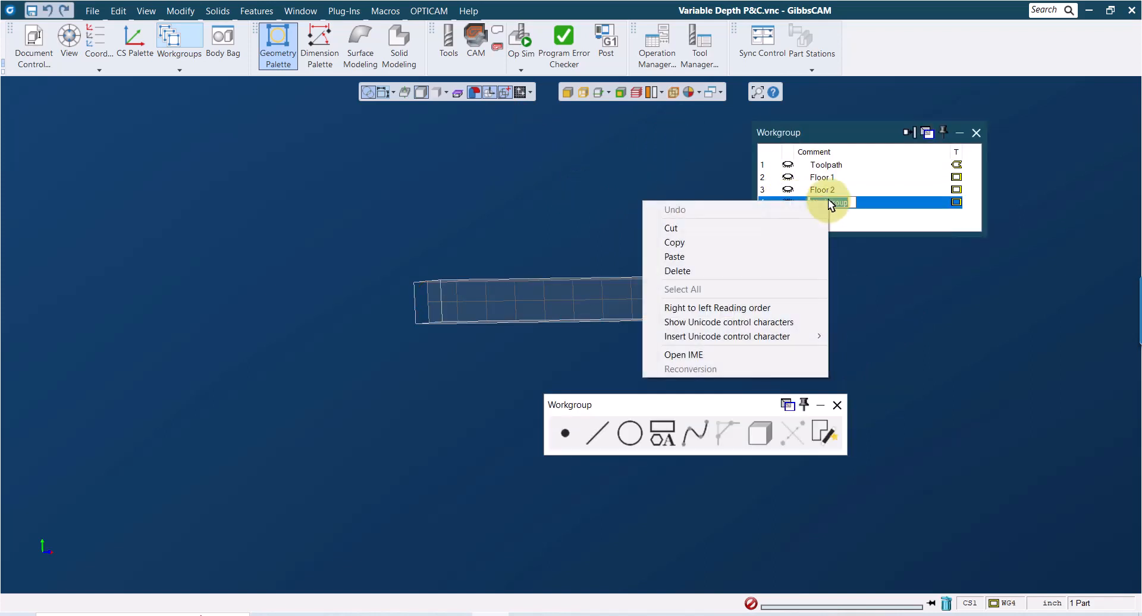
{"action": "right_click", "coordinate": [872, 200]}
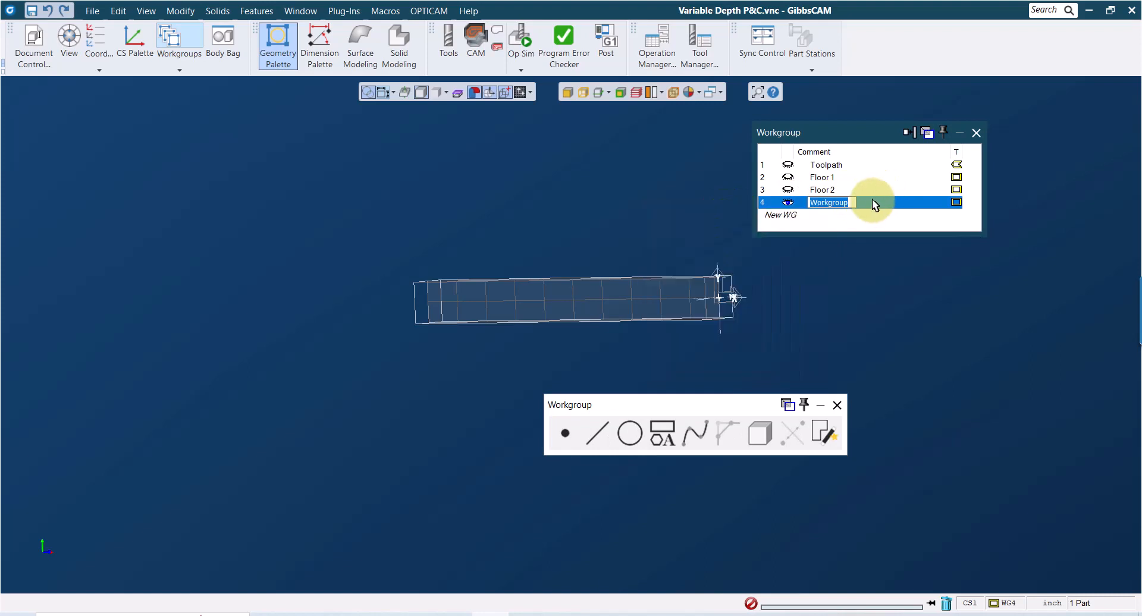
{"action": "left_click", "coordinate": [905, 209]}
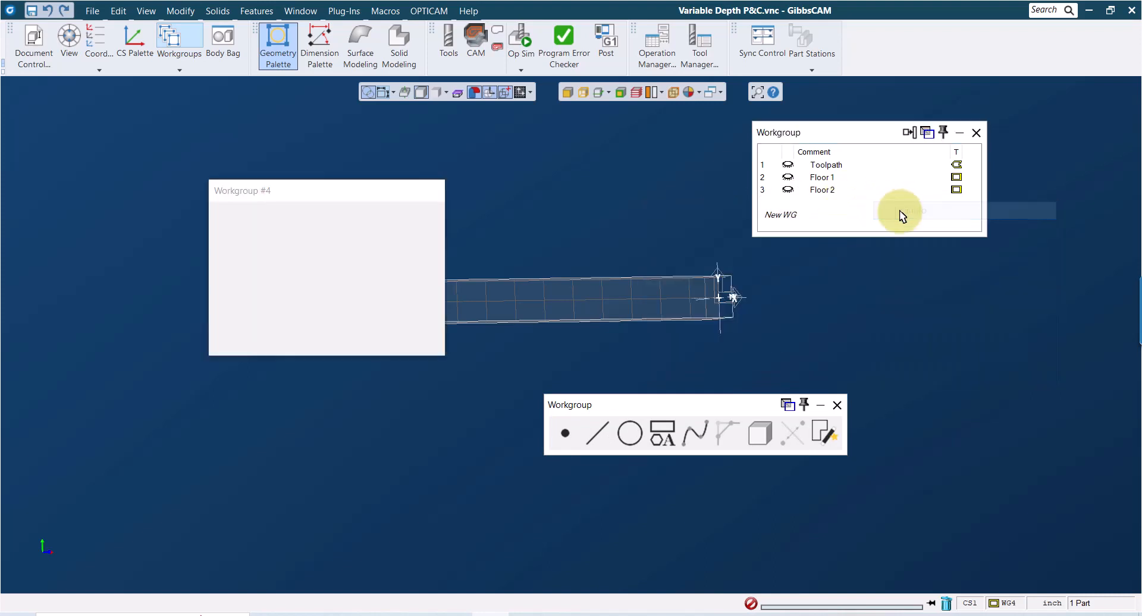
{"action": "left_click", "coordinate": [233, 310]}
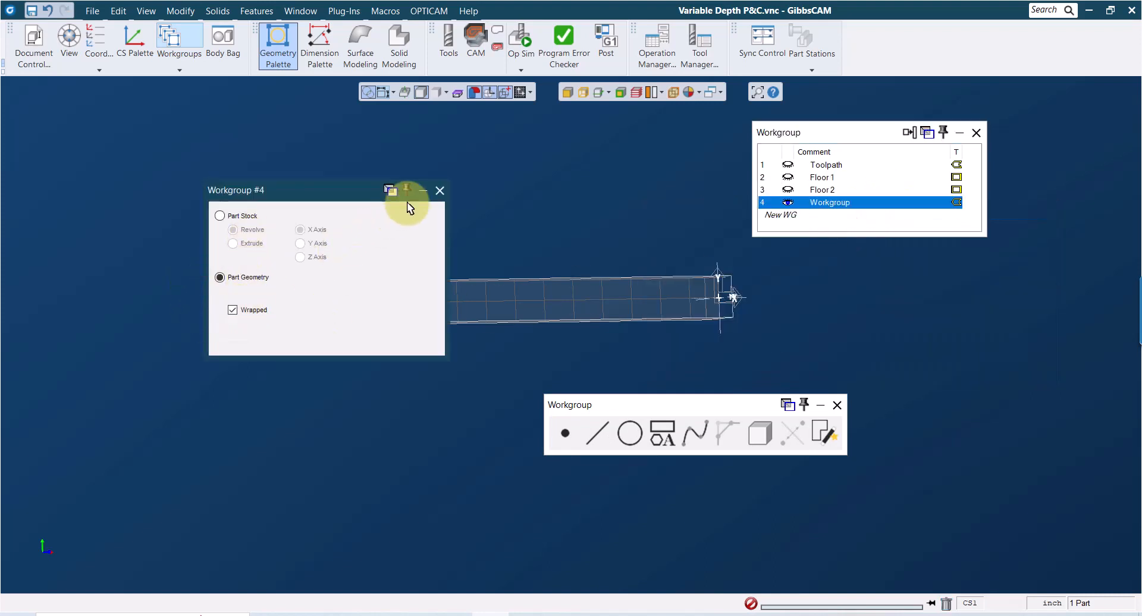
{"action": "left_click", "coordinate": [439, 190]}
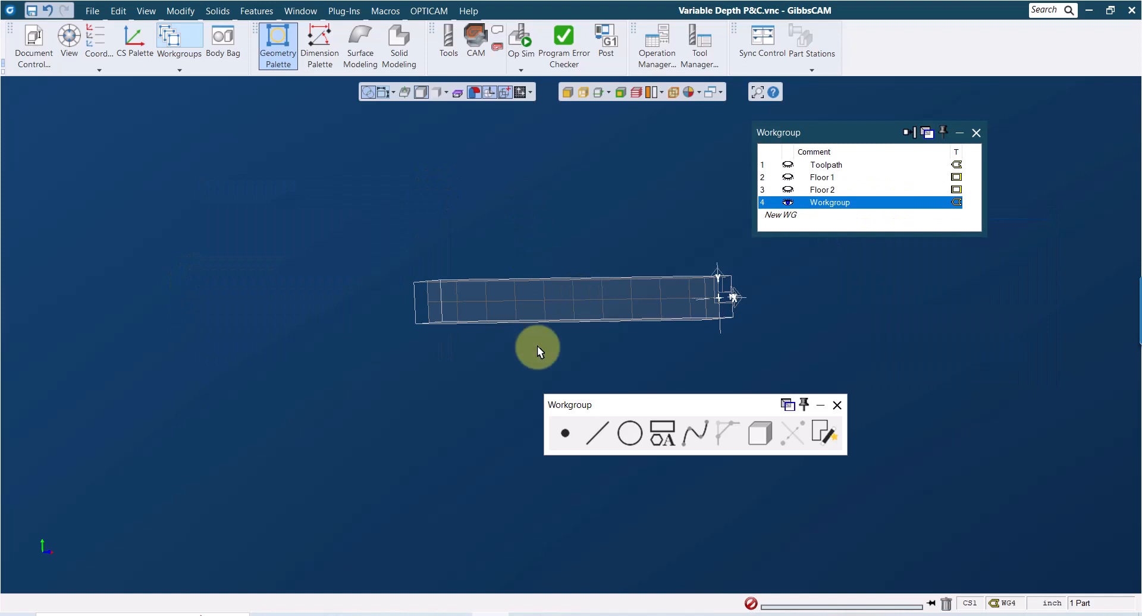
Create a point in the new workgroup at X 0, A 0, R 1
{"action": "left_click", "coordinate": [559, 434]}
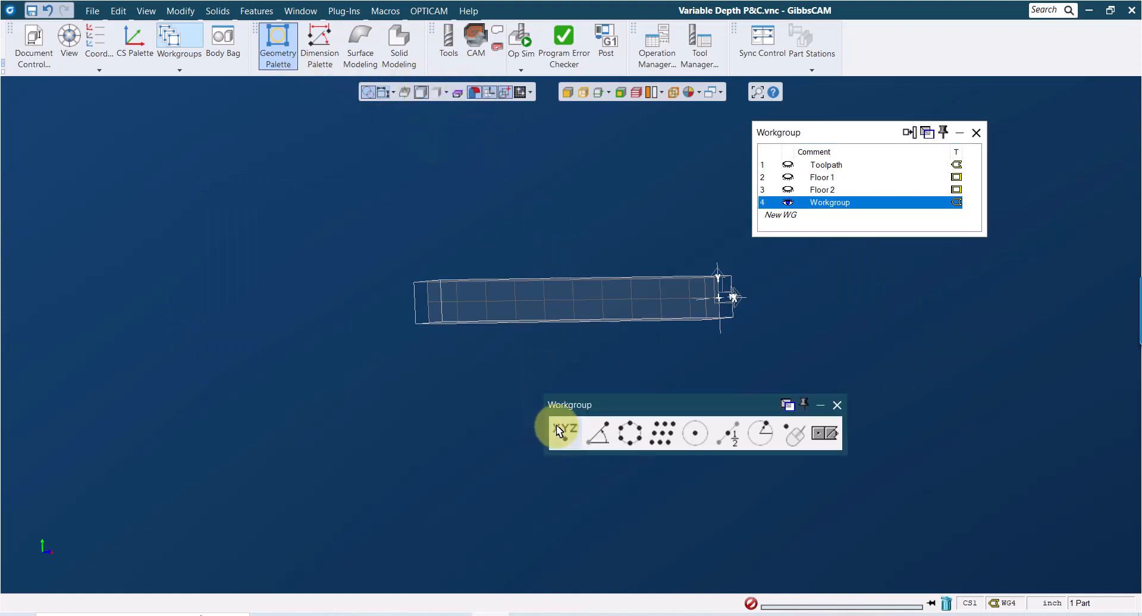
{"action": "left_click", "coordinate": [566, 442]}
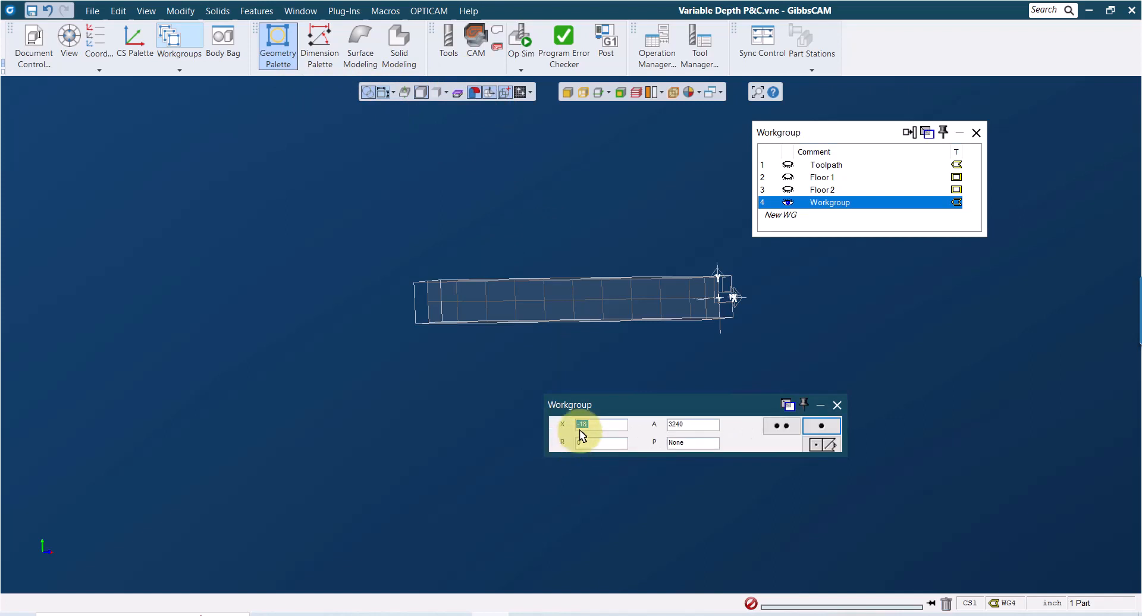
{"action": "type", "text": "0"}
{"action": "key", "text": "Tab"}
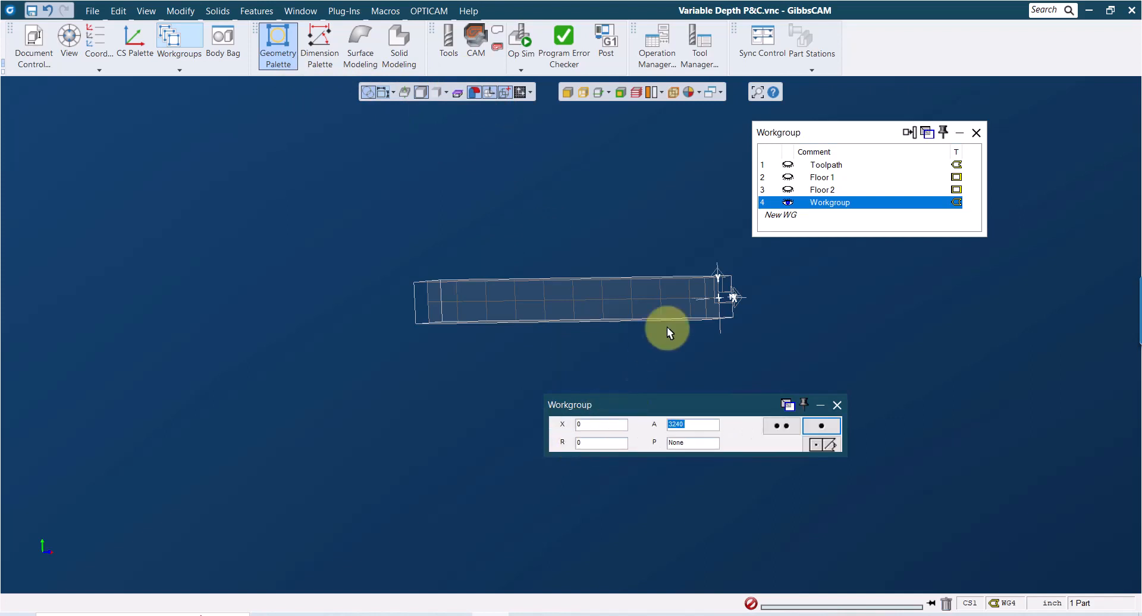
{"action": "type", "text": "0"}
{"action": "key", "text": "Tab"}
{"action": "type", "text": "1"}
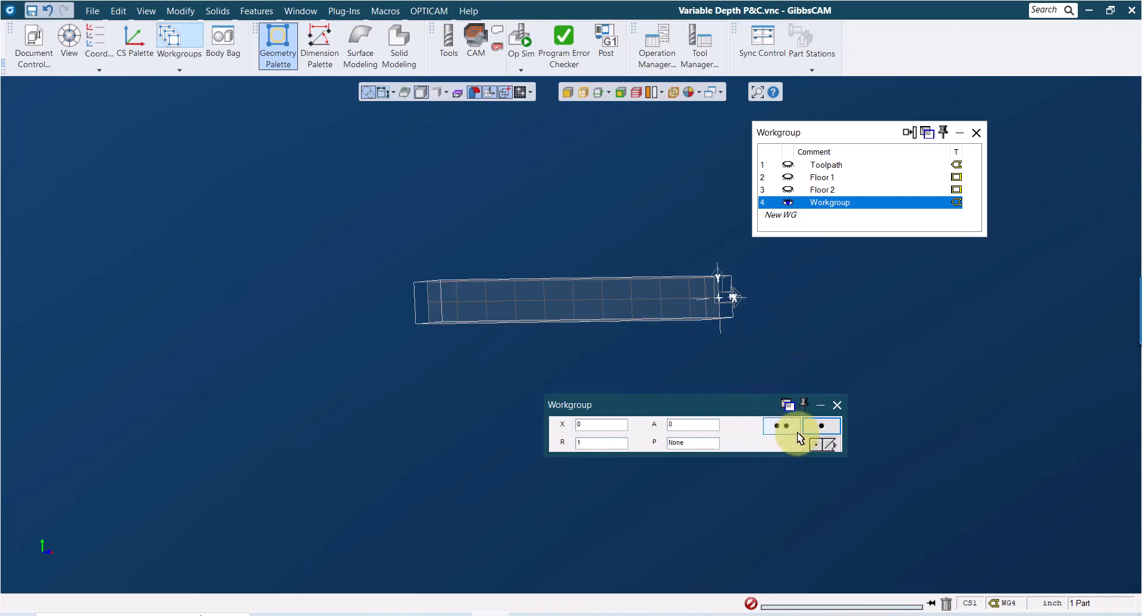
{"action": "left_click", "coordinate": [778, 431]}
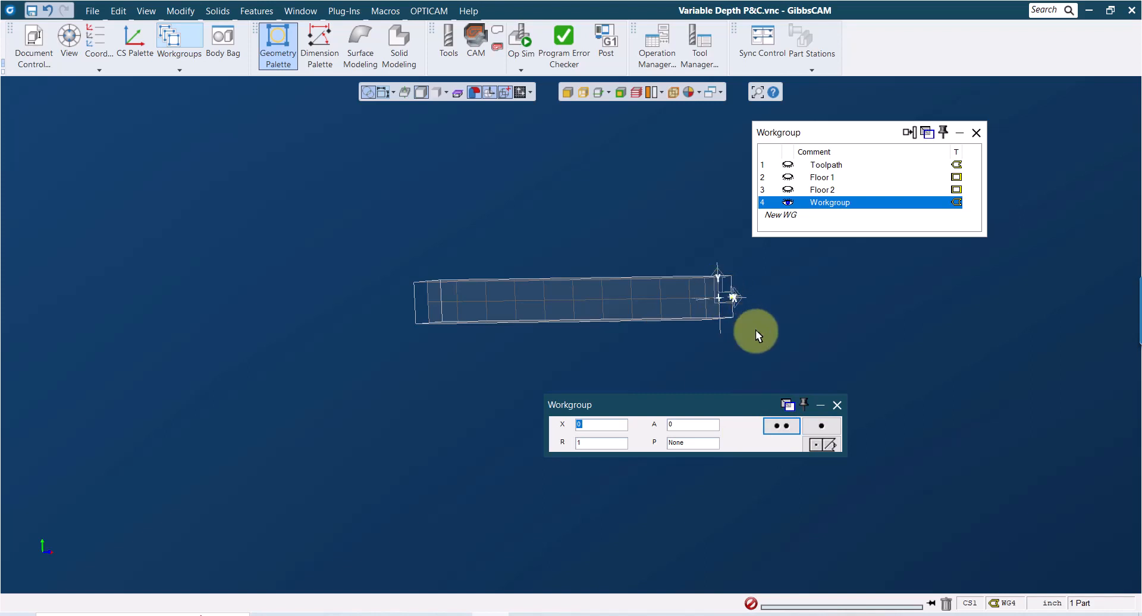
Hide the coordinate grid and create a second point at X -18, A 360*9, R 1
{"action": "key", "text": "ctrl+h"}
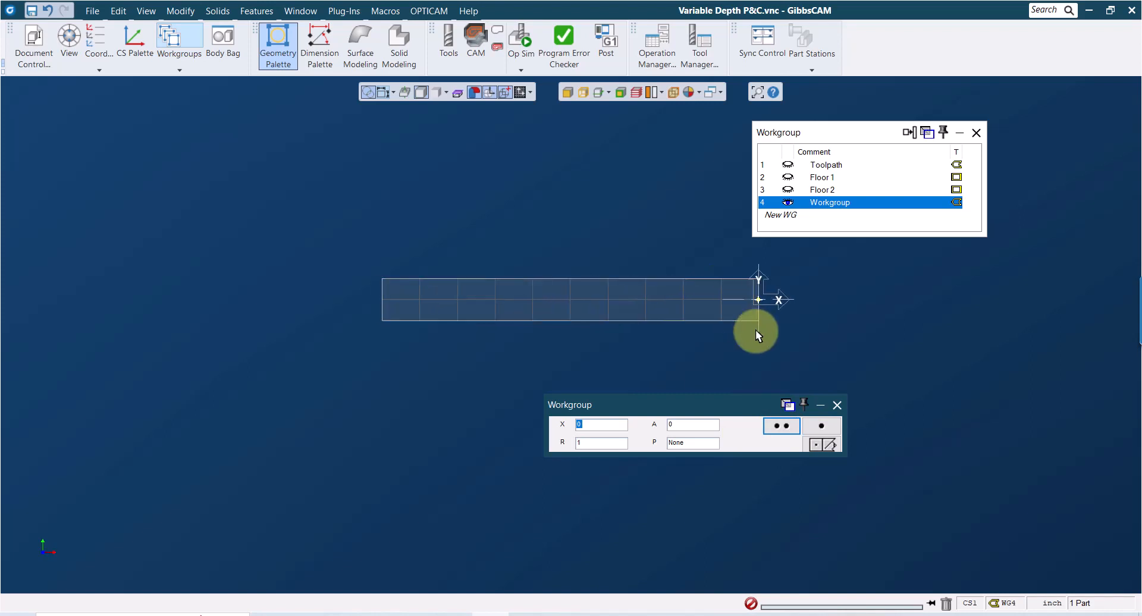
{"action": "left_click", "coordinate": [519, 92]}
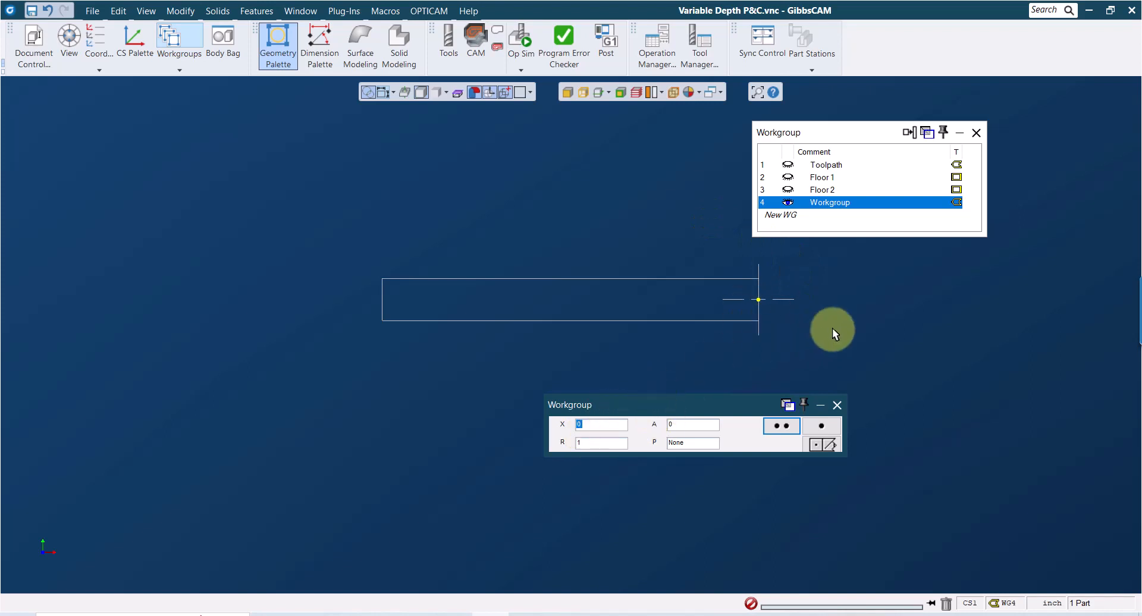
{"action": "type", "text": "-18"}
{"action": "key", "text": "Tab"}
{"action": "type", "text": "360*9"}
{"action": "key", "text": "Tab"}
{"action": "key", "text": "Return"}
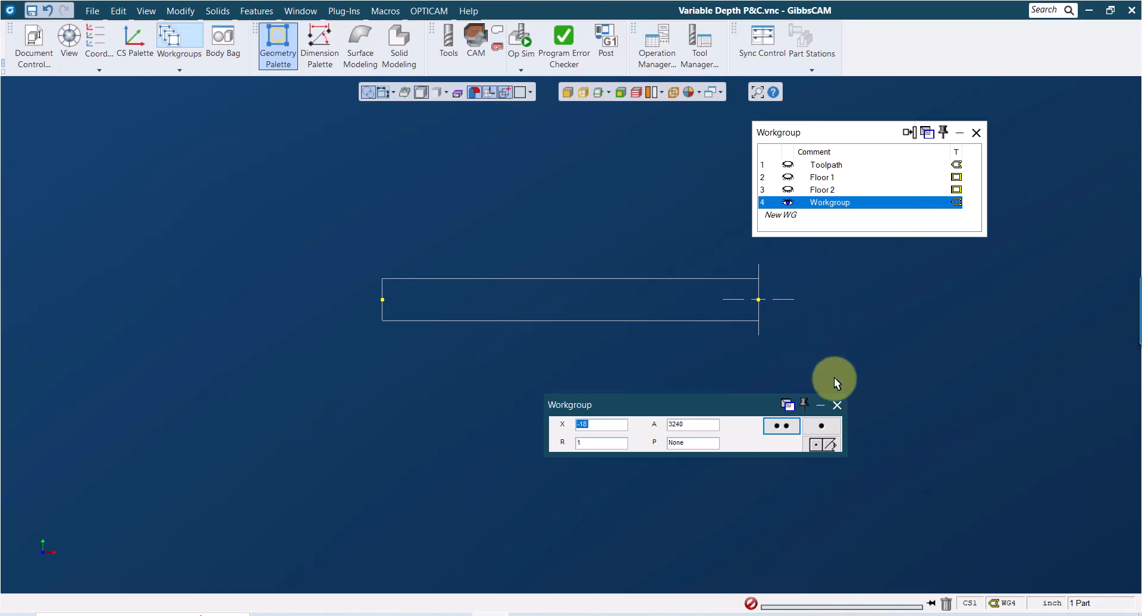
Create a line between the point at the origin and the point at X -18
{"action": "left_click", "coordinate": [821, 445]}
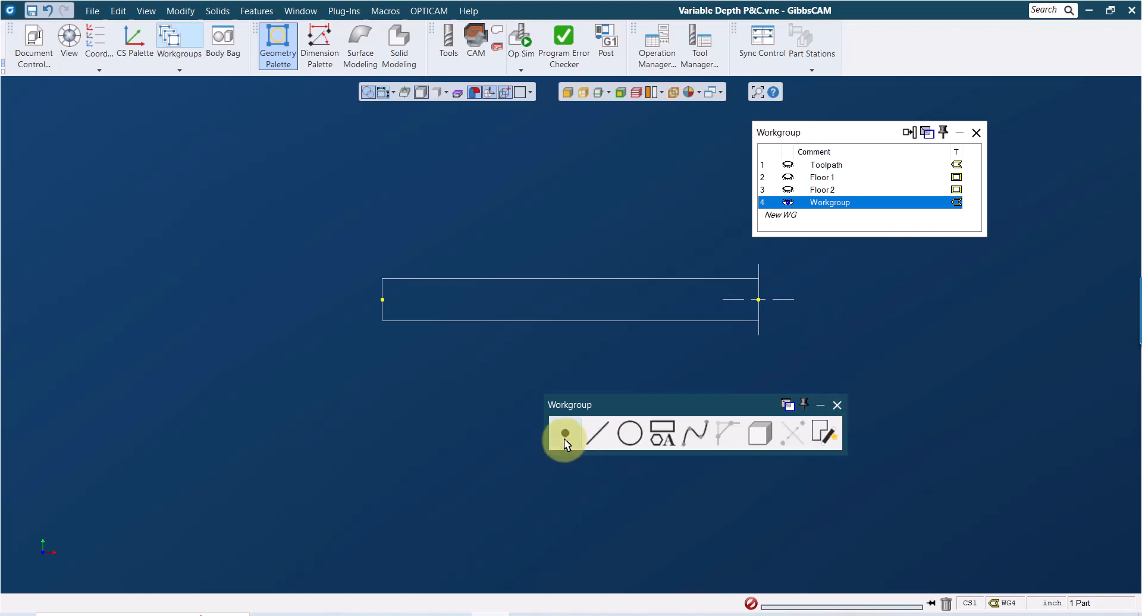
{"action": "left_click", "coordinate": [600, 434]}
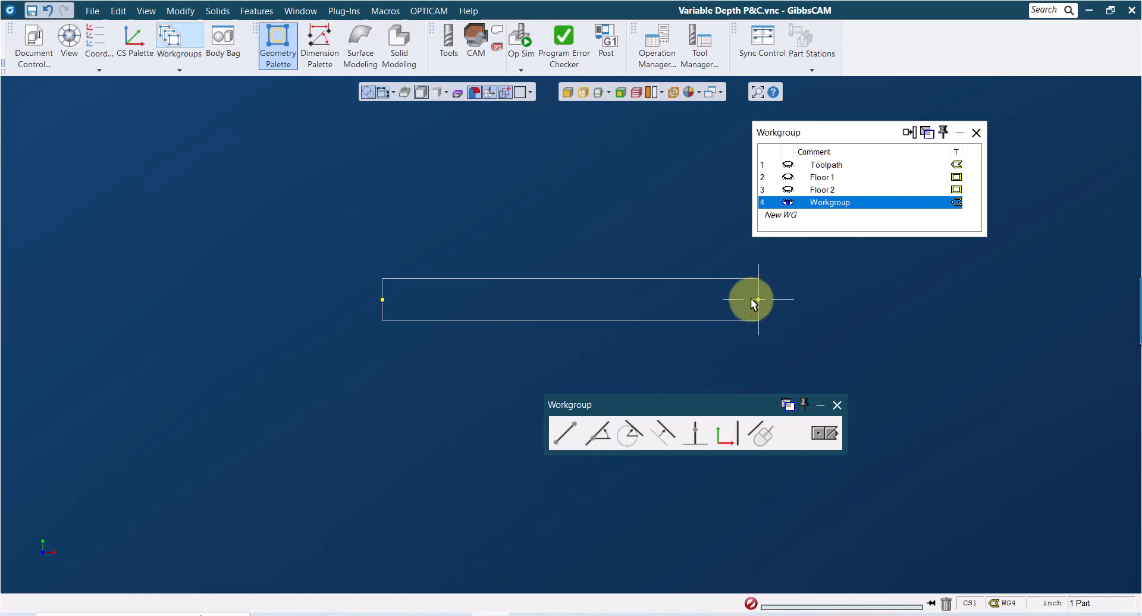
{"action": "left_click", "coordinate": [758, 299]}
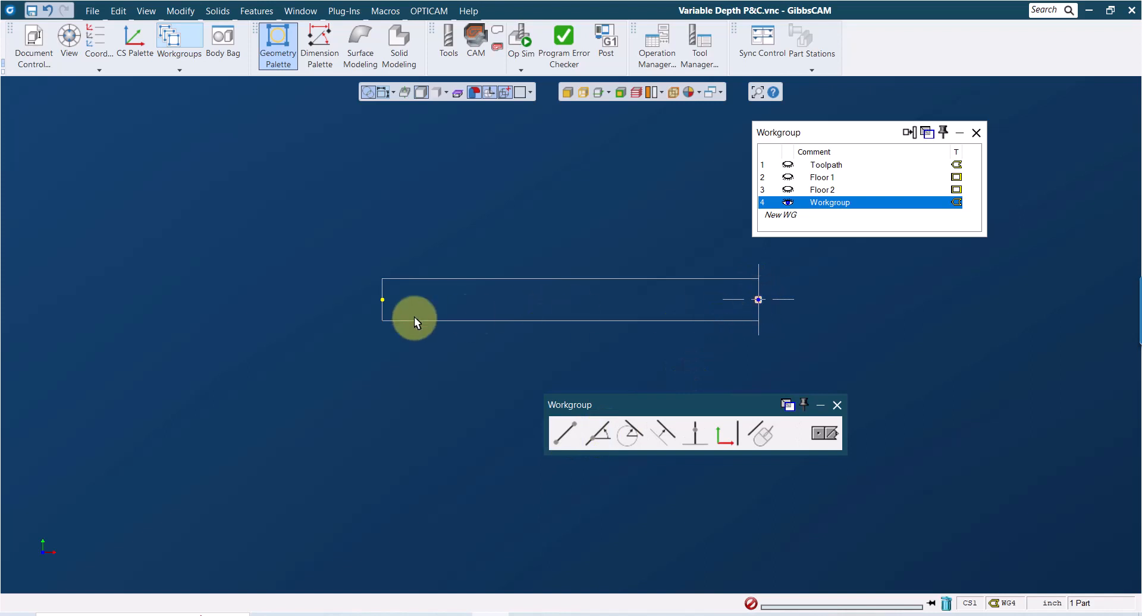
{"action": "left_click", "coordinate": [376, 299]}
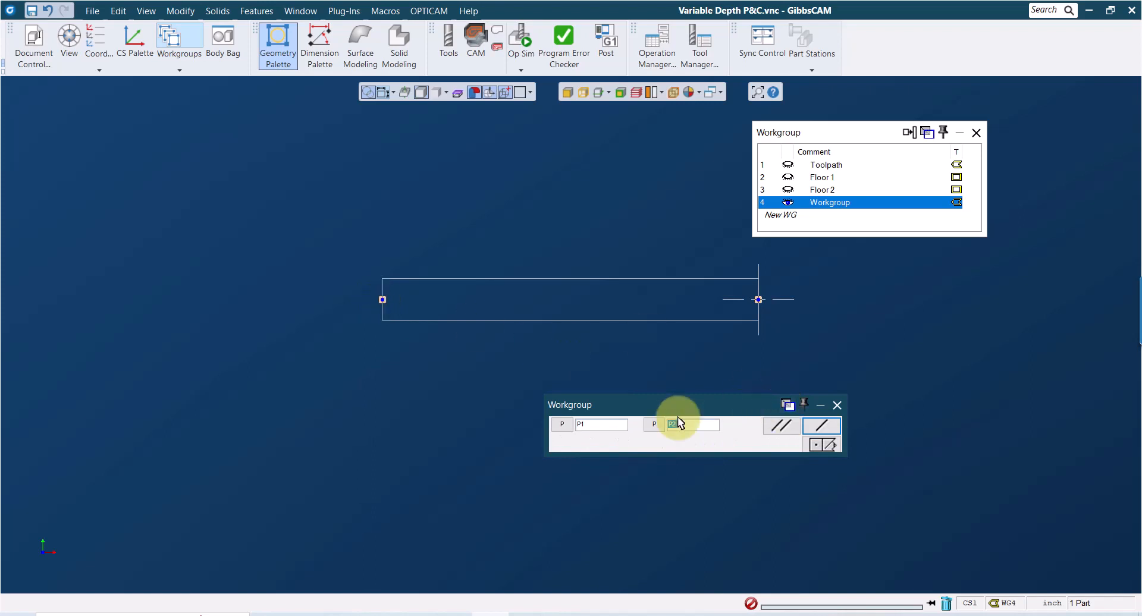
{"action": "key", "text": "Escape"}
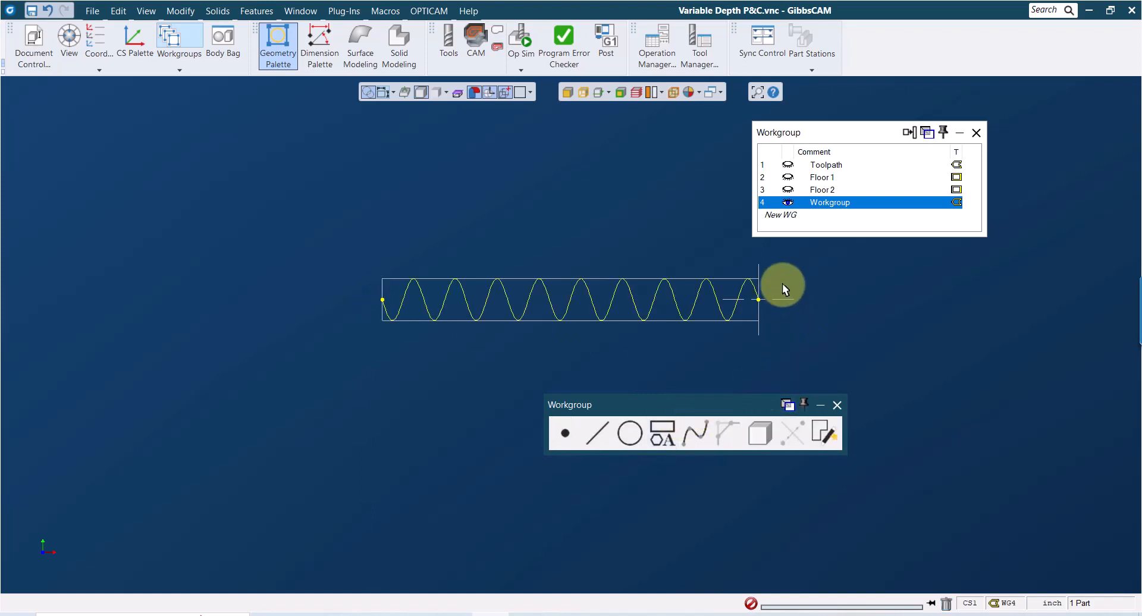
Connect the helical line to its points at both ends with Connect / Disconnect
{"action": "left_click", "coordinate": [757, 303]}
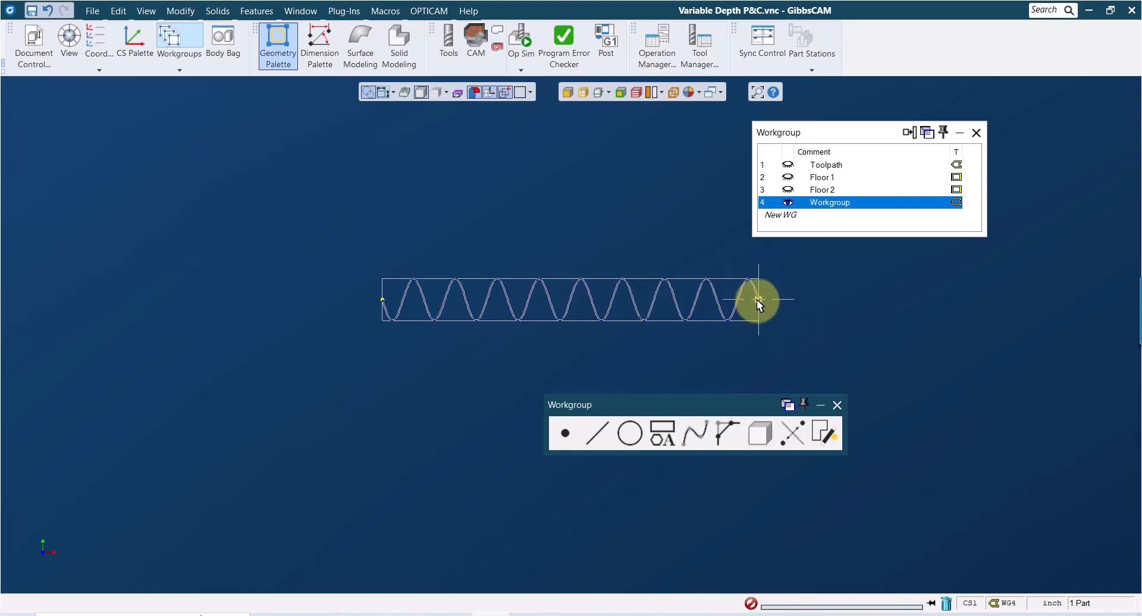
{"action": "right_click", "coordinate": [756, 303]}
{"action": "left_click", "coordinate": [767, 310]}
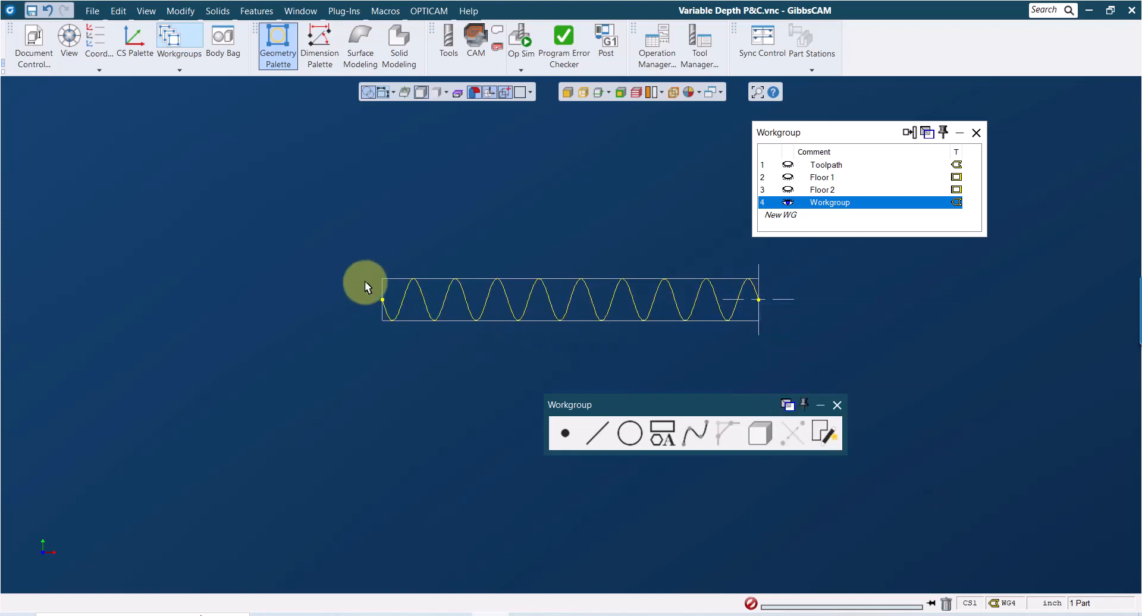
{"action": "left_click", "coordinate": [387, 310]}
{"action": "right_click", "coordinate": [387, 309]}
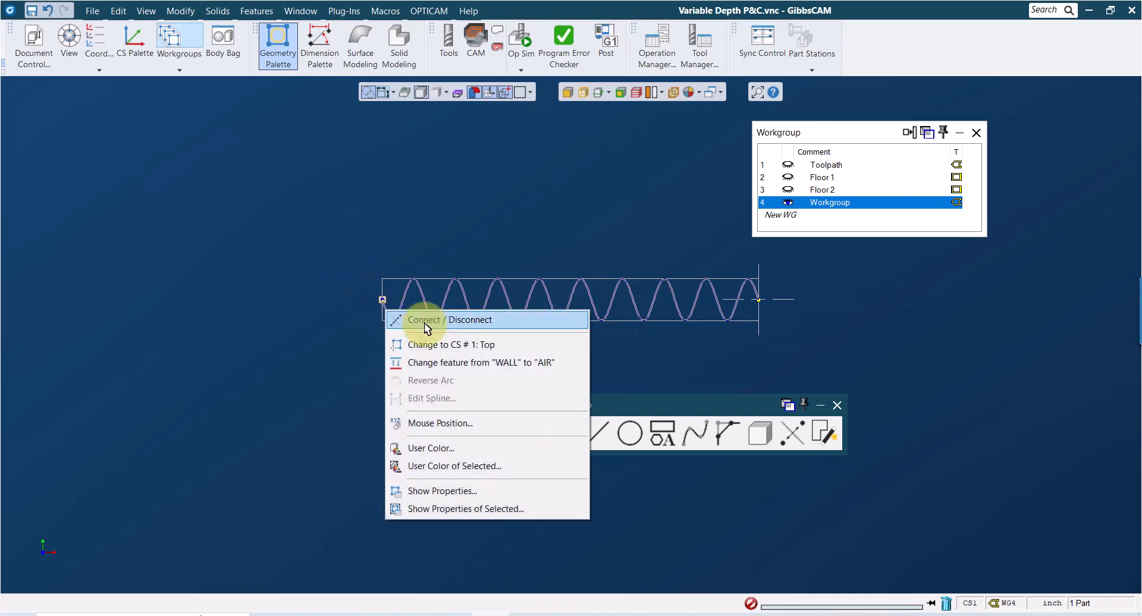
{"action": "left_click", "coordinate": [428, 318]}
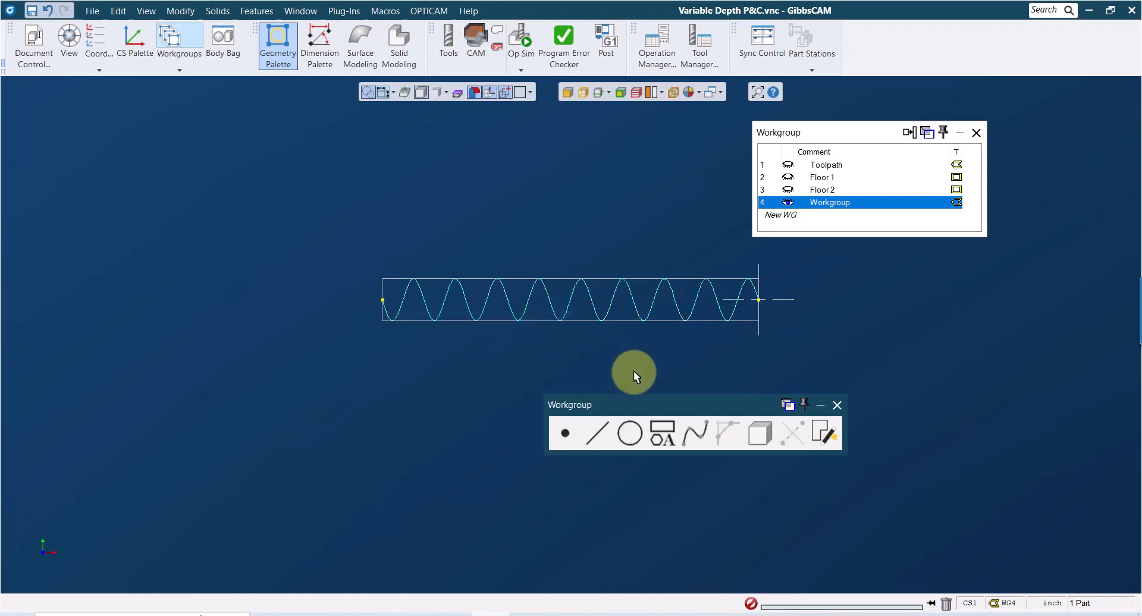
Switch to the unwrapped display and examine the full length of the connected line
{"action": "left_click", "coordinate": [491, 91]}
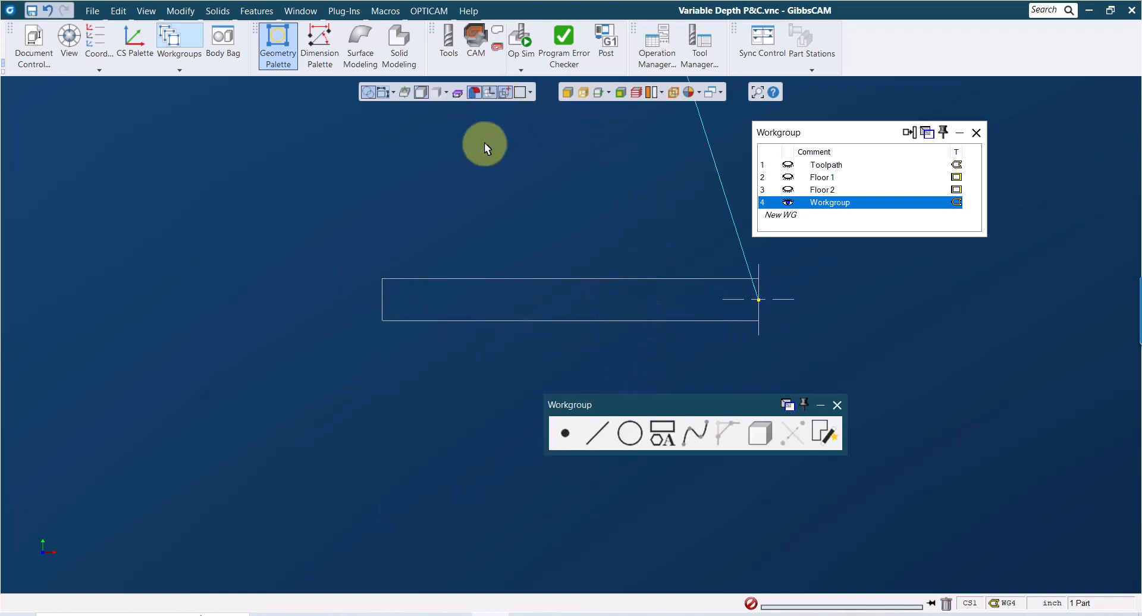
{"action": "middle_click_drag", "start_coordinate": [535, 284], "coordinate": [405, 470]}
{"action": "scroll", "coordinate": [408, 452], "scroll_direction": "down", "scroll_amount": 2}
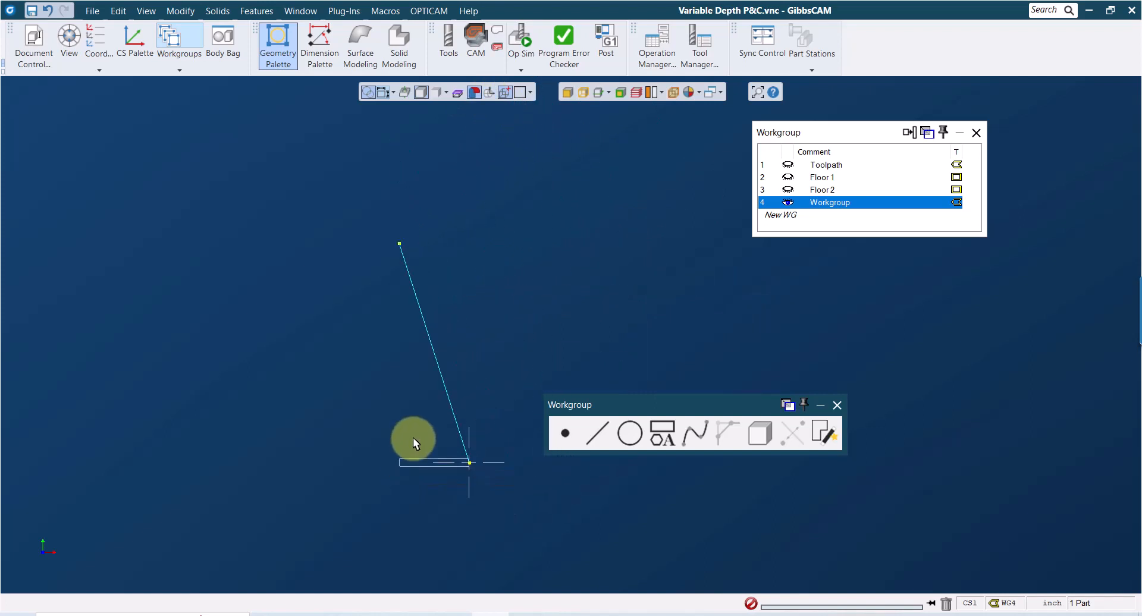
{"action": "scroll", "coordinate": [413, 436], "scroll_direction": "up", "scroll_amount": 5}
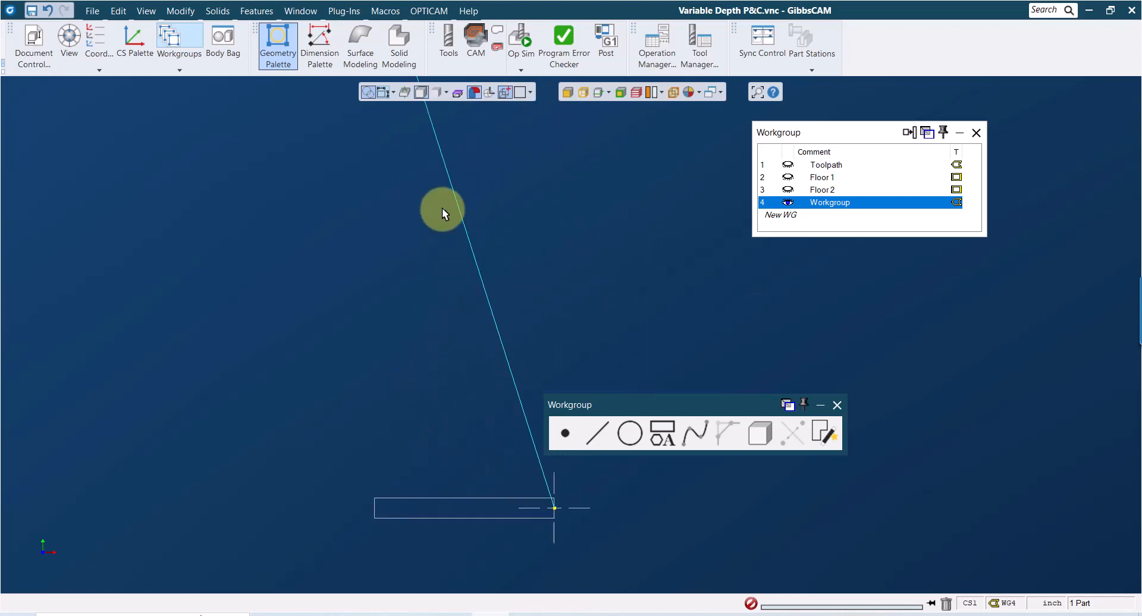
{"action": "left_click", "coordinate": [506, 358]}
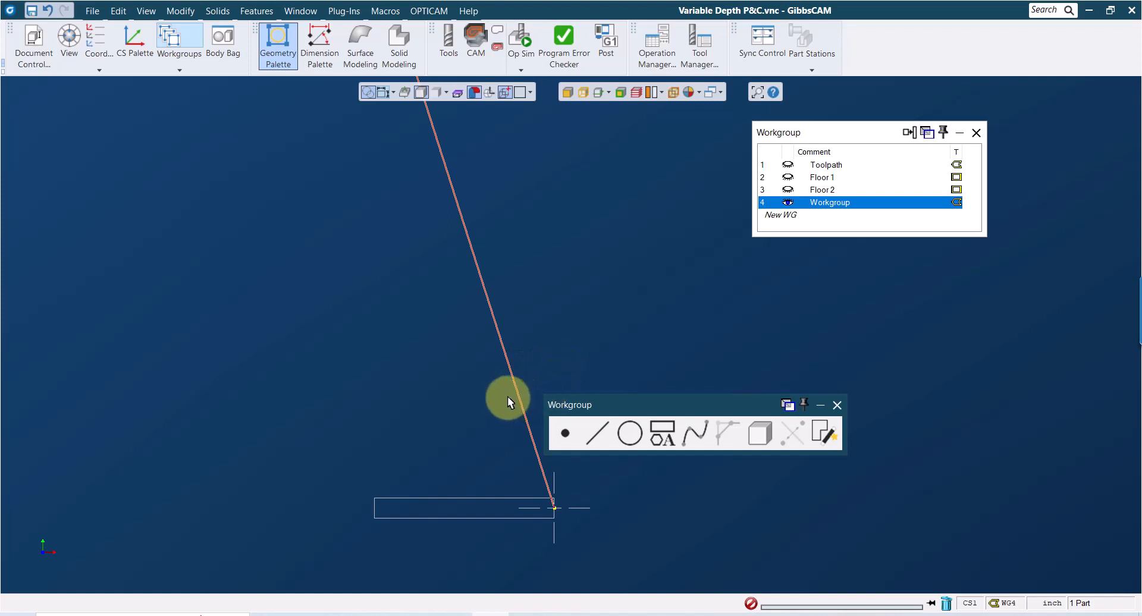
Activate the Toolpath workgroup and examine its two slanted lines and the short line joining them at the origin
{"action": "left_click", "coordinate": [830, 167]}
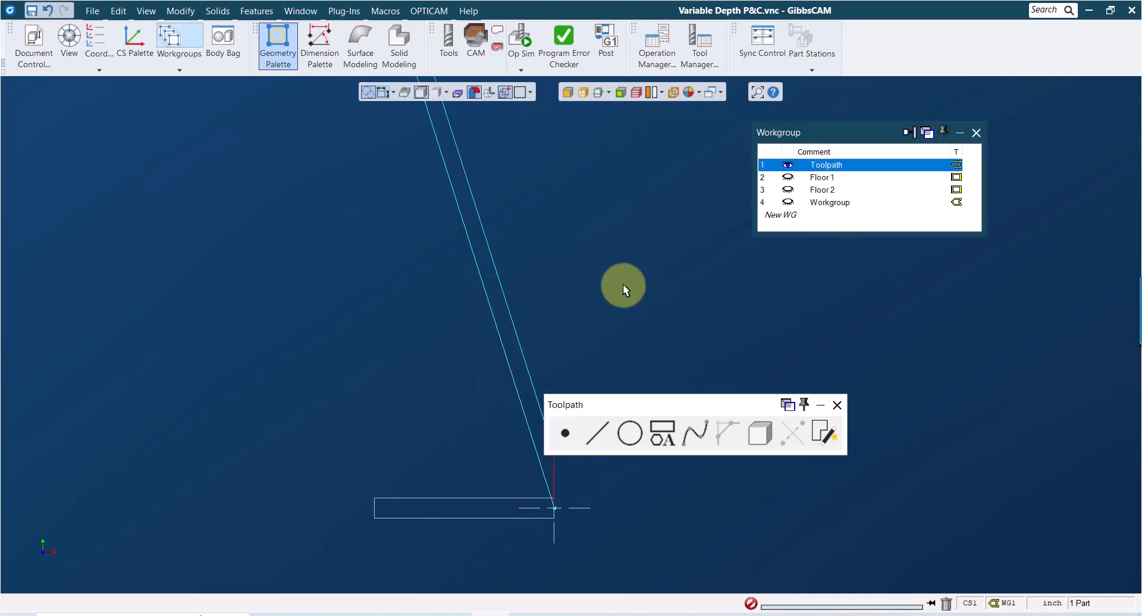
{"action": "left_click_drag", "start_coordinate": [645, 401], "coordinate": [859, 368]}
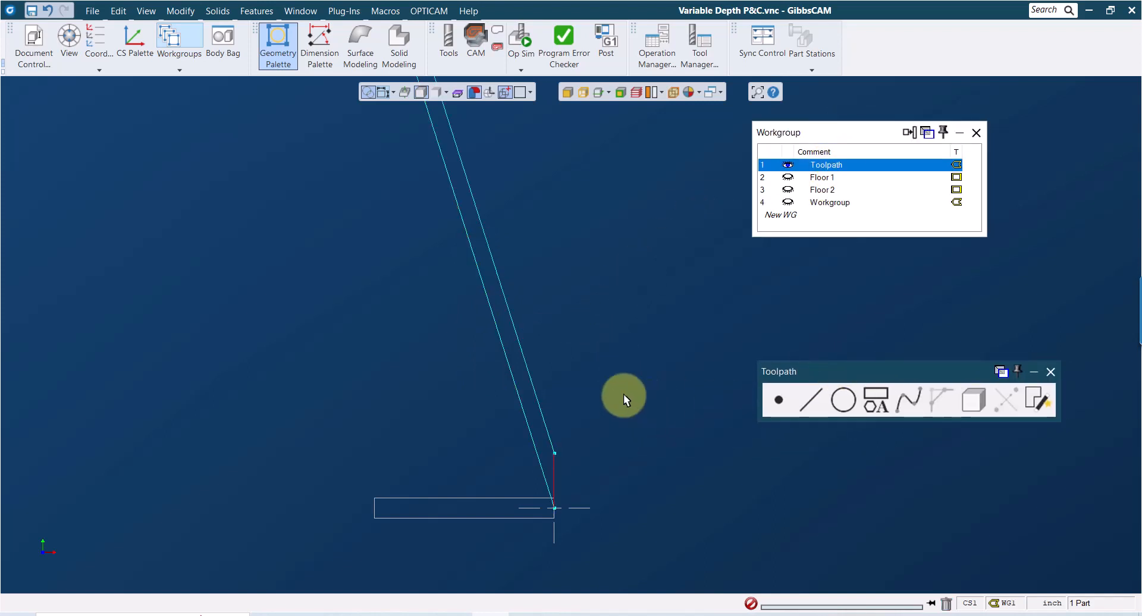
{"action": "left_click", "coordinate": [510, 379]}
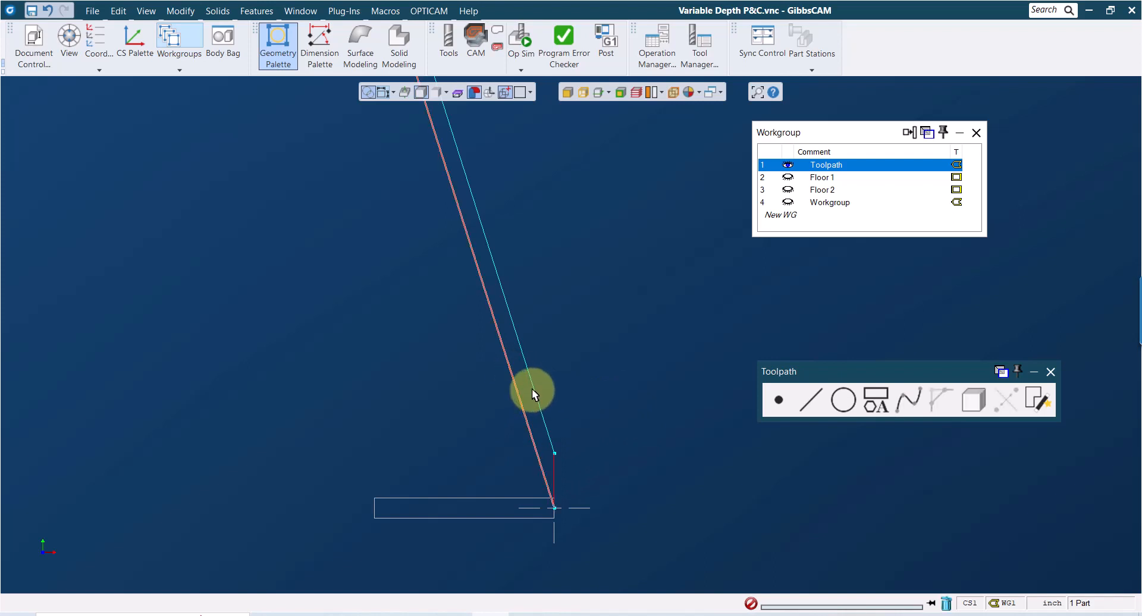
{"action": "left_click", "coordinate": [532, 389]}
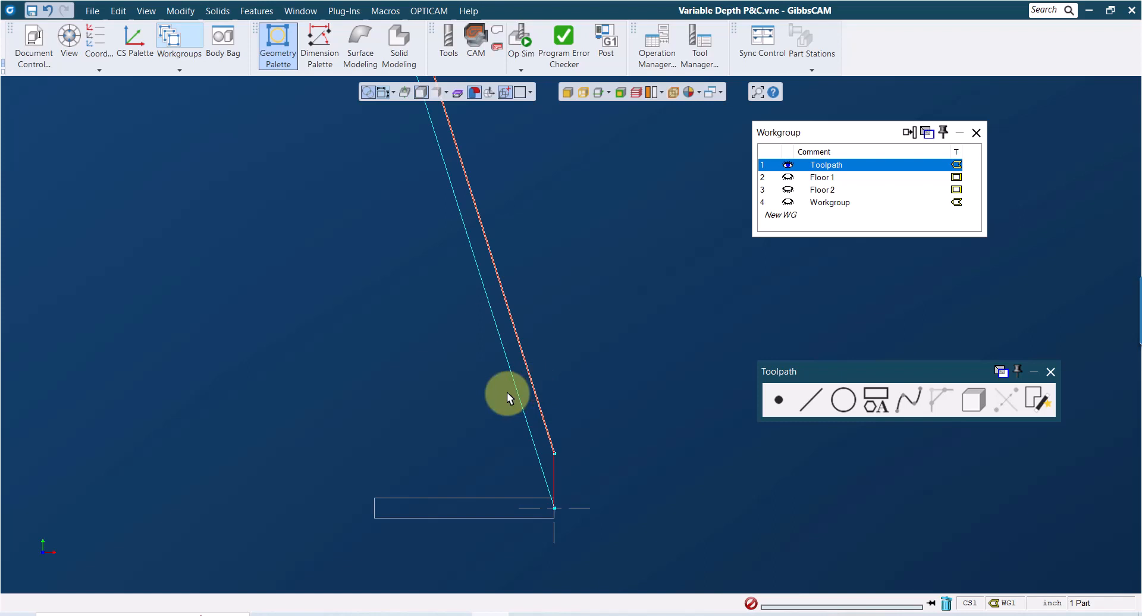
{"action": "left_click", "coordinate": [553, 474]}
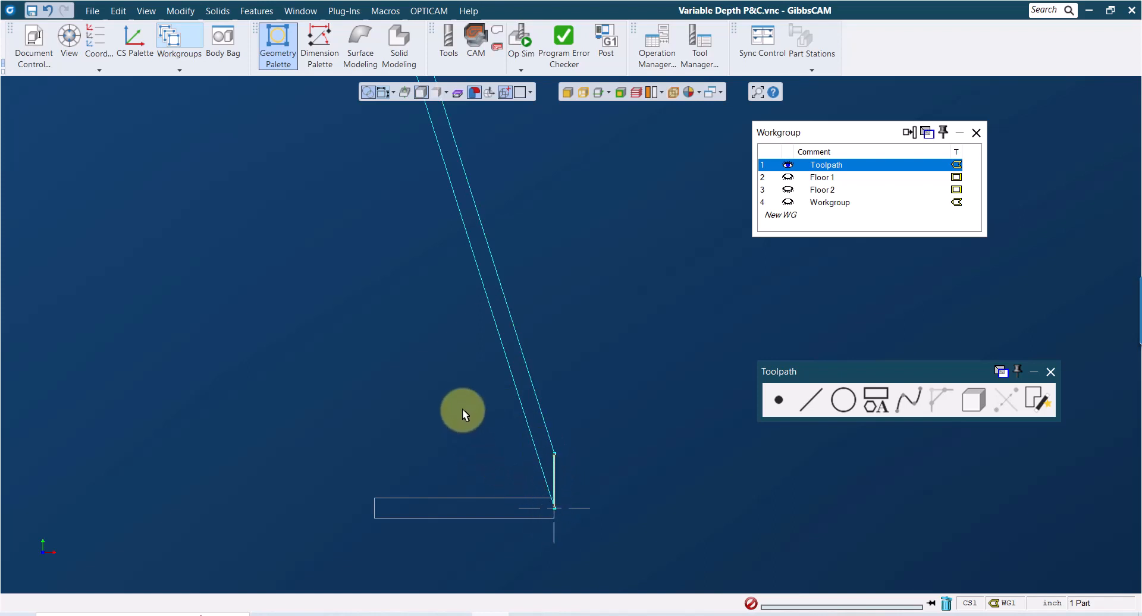
Examine the short closing lines at the far end and at the origin of the unwrapped Toolpath shape
{"action": "middle_click_drag", "start_coordinate": [462, 410], "coordinate": [515, 526]}
{"action": "middle_click_drag", "start_coordinate": [463, 321], "coordinate": [466, 488]}
{"action": "left_click", "coordinate": [442, 244]}
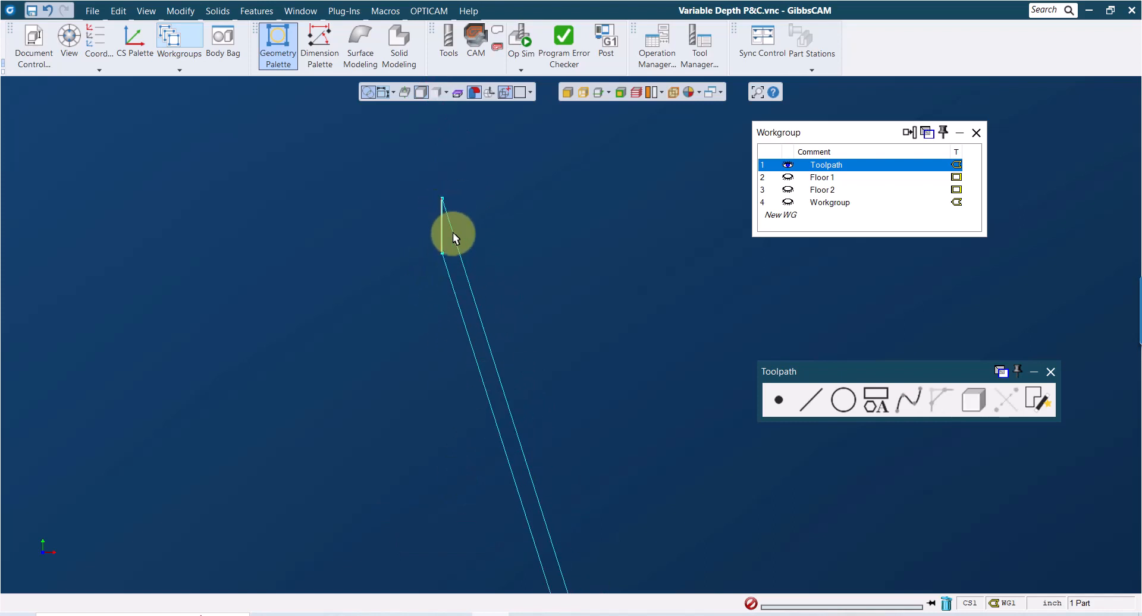
{"action": "scroll", "coordinate": [497, 343], "scroll_direction": "down", "scroll_amount": 3}
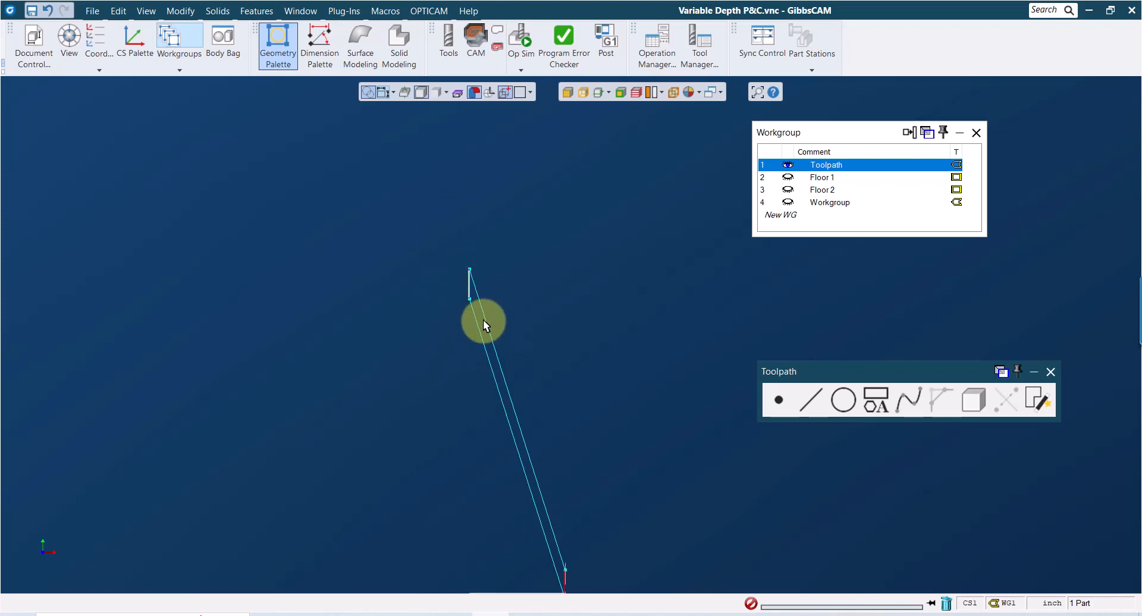
{"action": "left_click", "coordinate": [477, 277]}
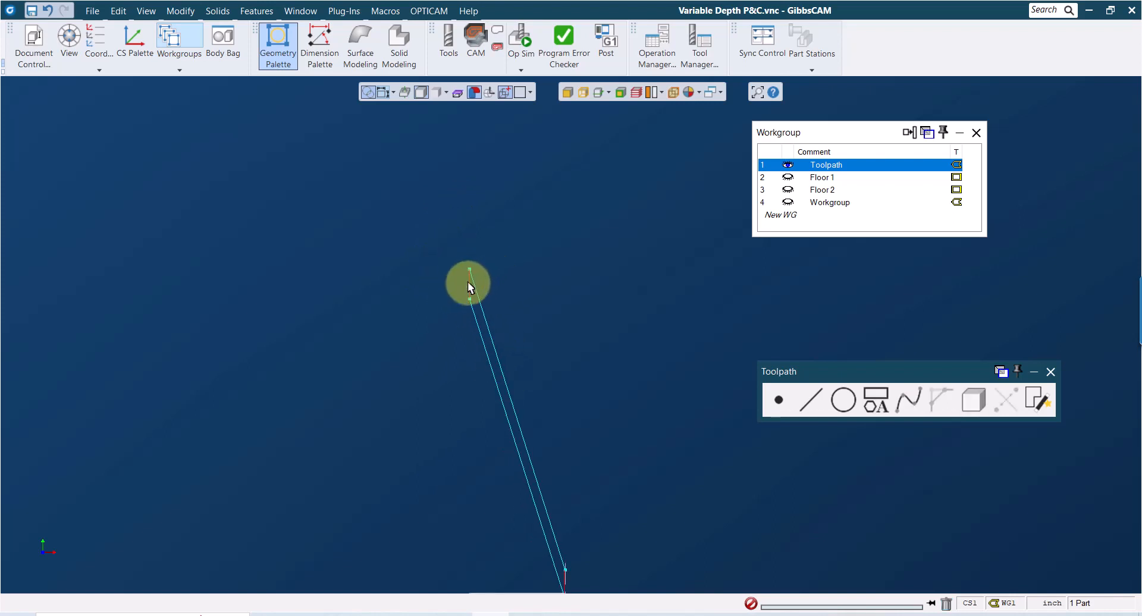
{"action": "left_click", "coordinate": [470, 284]}
{"action": "middle_click_drag", "start_coordinate": [548, 559], "coordinate": [511, 435]}
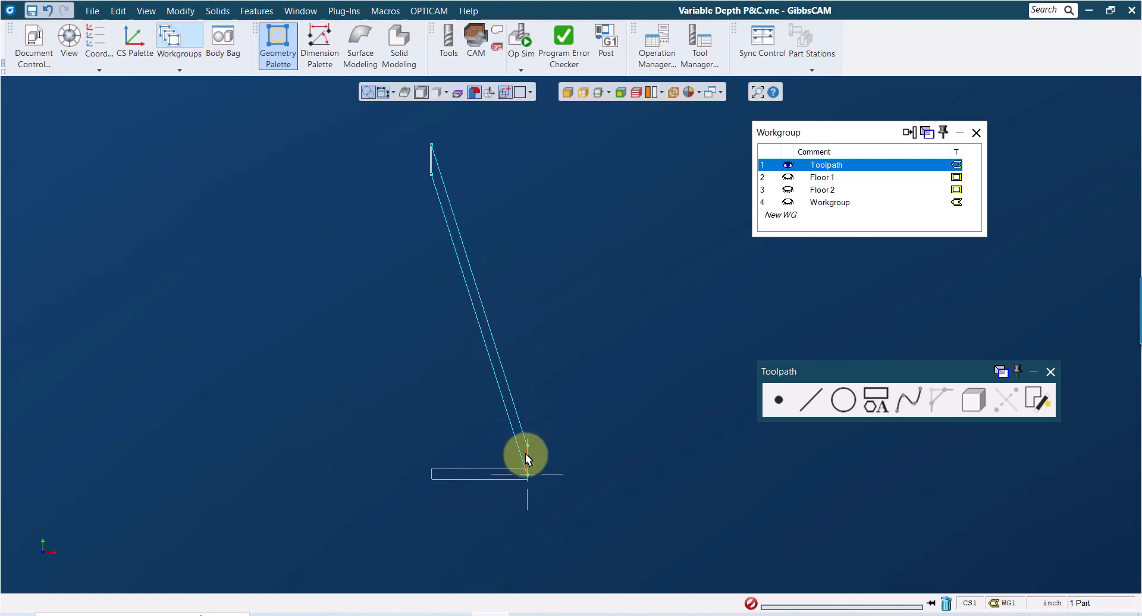
{"action": "left_click", "coordinate": [526, 455]}
{"action": "left_click_drag", "start_coordinate": [569, 404], "coordinate": [490, 491]}
{"action": "left_click", "coordinate": [562, 344]}
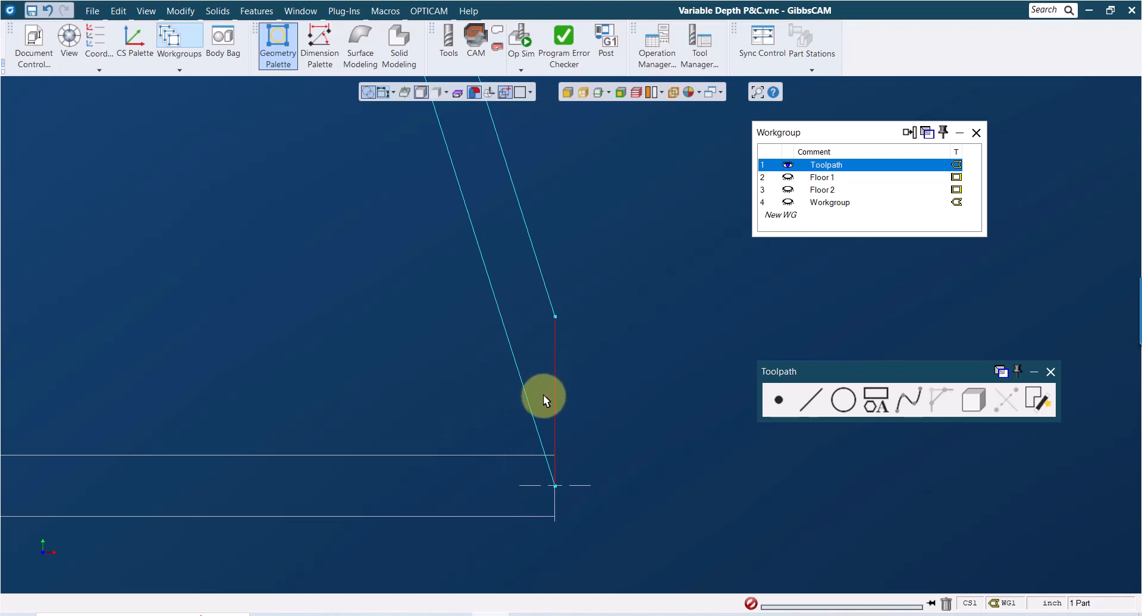
Return to the wrapped display and run the Op Sim rendering of the groove being cut into the stock
{"action": "left_click", "coordinate": [489, 90]}
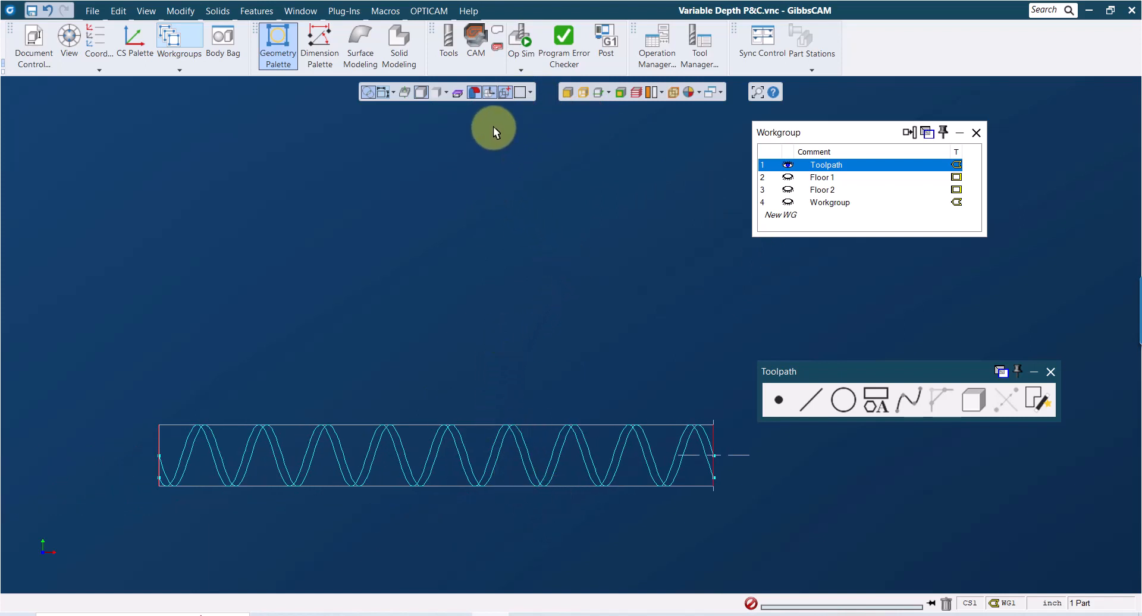
{"action": "left_click", "coordinate": [524, 36]}
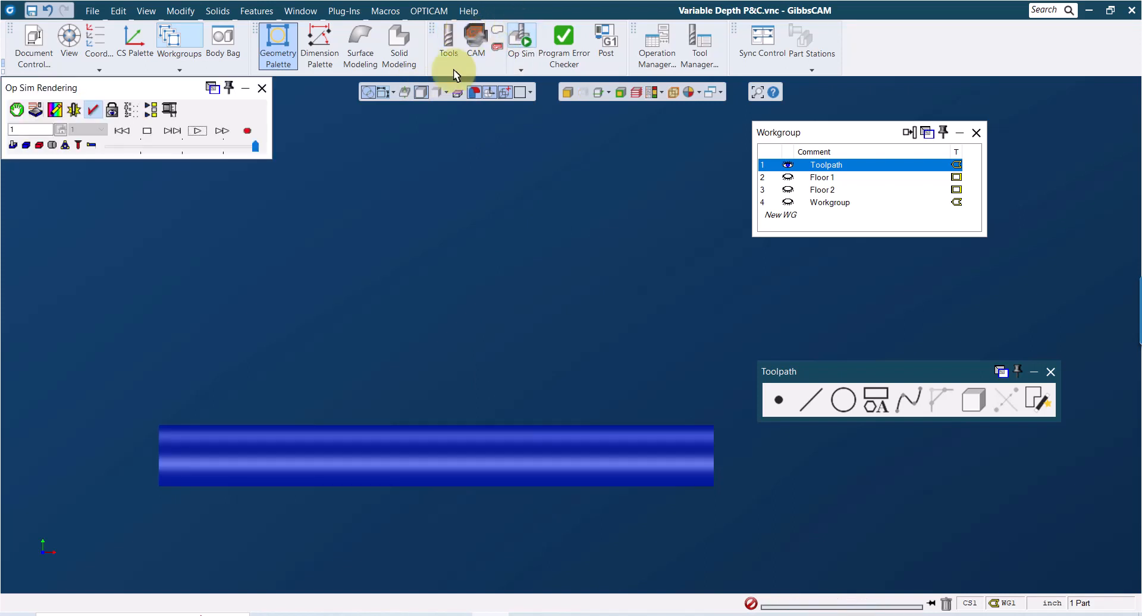
{"action": "left_click", "coordinate": [198, 131]}
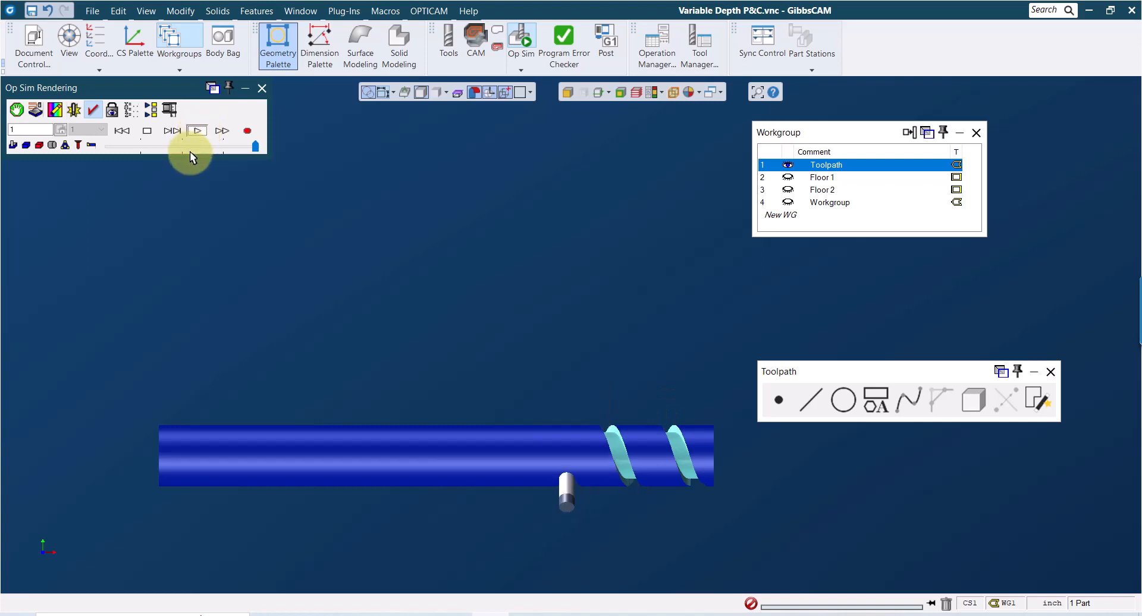
{"action": "left_click", "coordinate": [262, 88]}
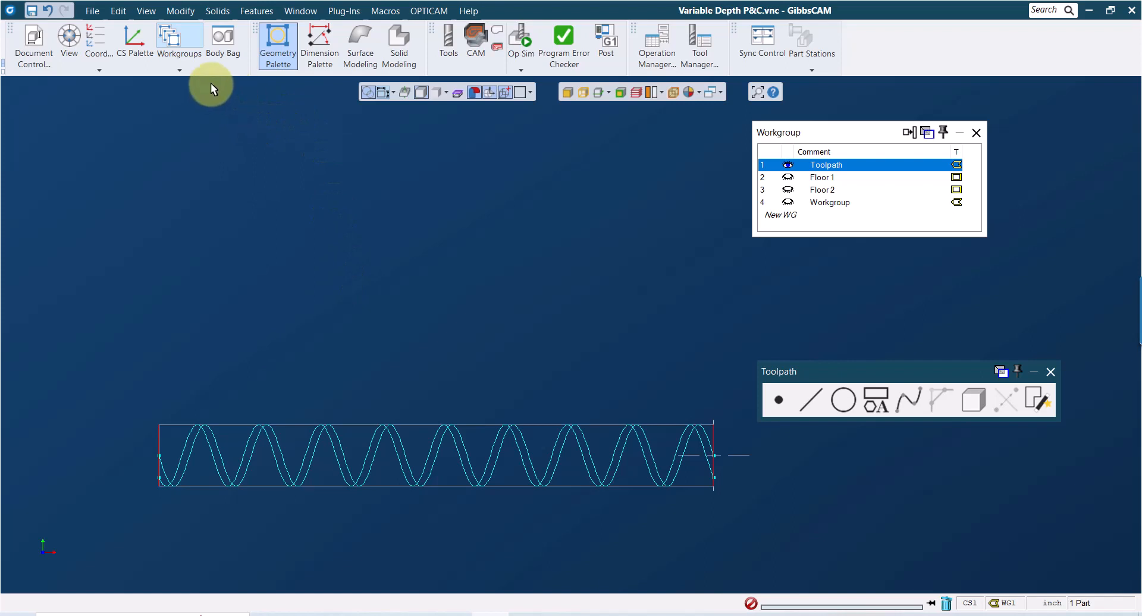
Bring the Revolve(8) body out of the Body Bag into the workspace
{"action": "left_click", "coordinate": [221, 47]}
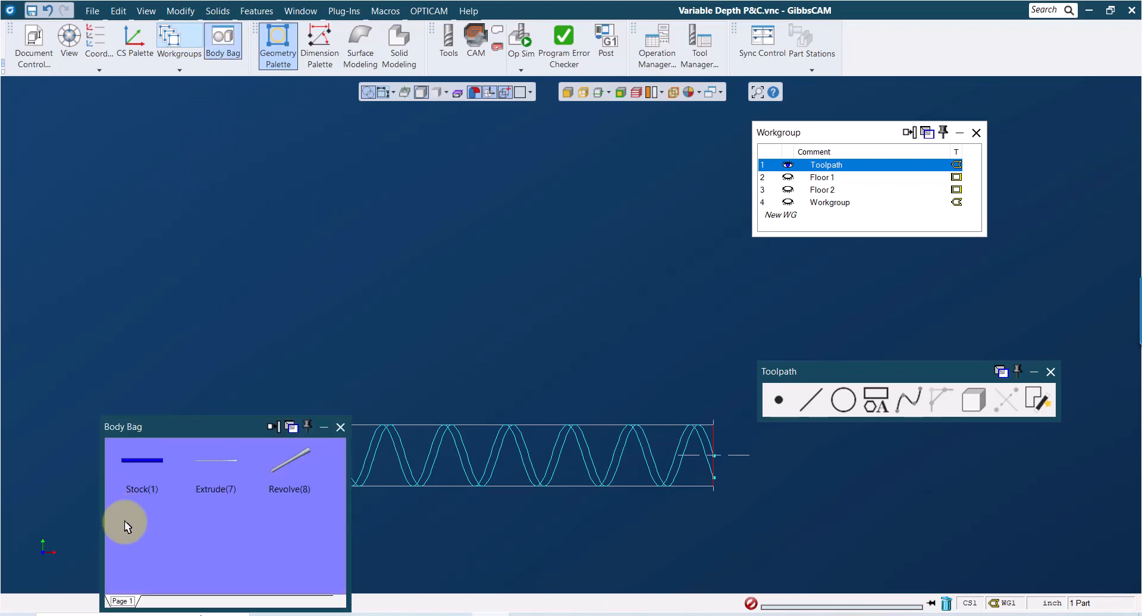
{"action": "double_click", "coordinate": [292, 461]}
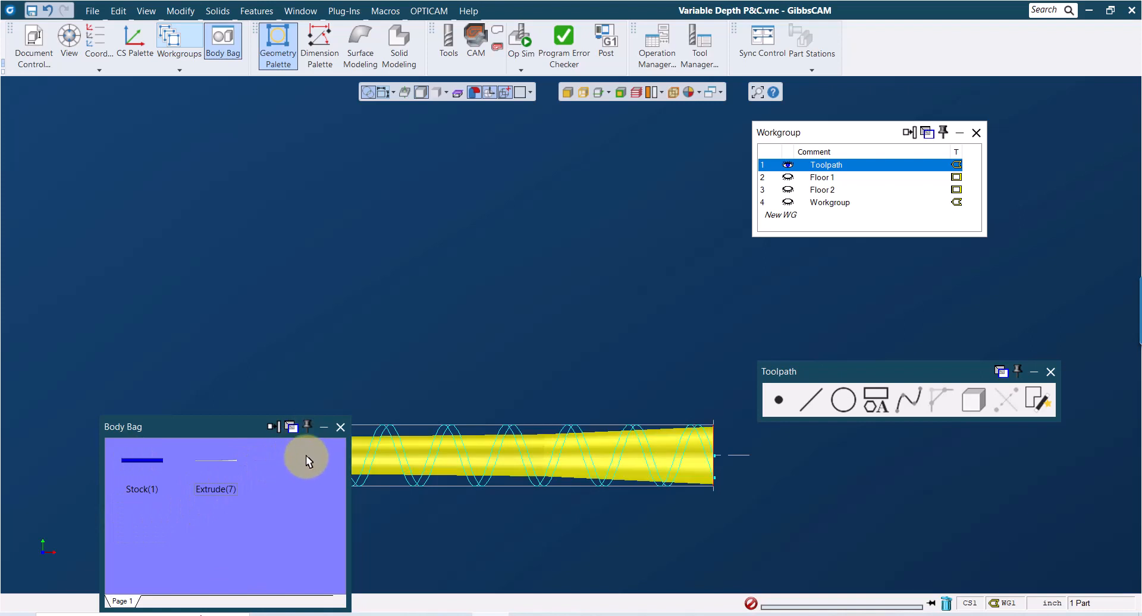
{"action": "left_click", "coordinate": [340, 426]}
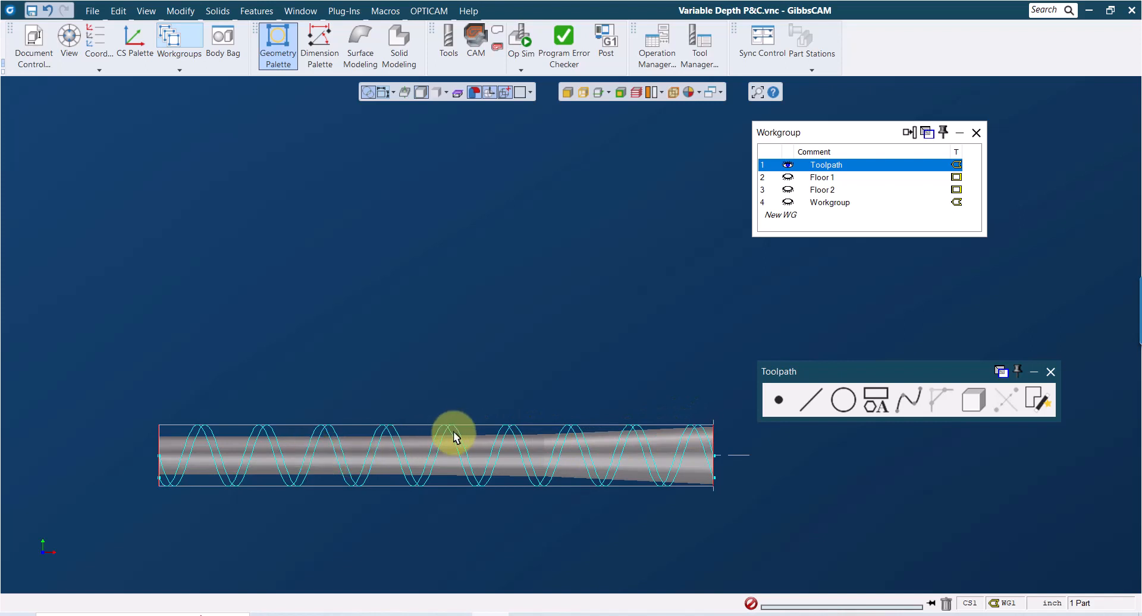
Show the tool and CAM lists, load the first operation for editing, and select the revolved body
{"action": "left_click", "coordinate": [448, 40]}
{"action": "left_click", "coordinate": [476, 40]}
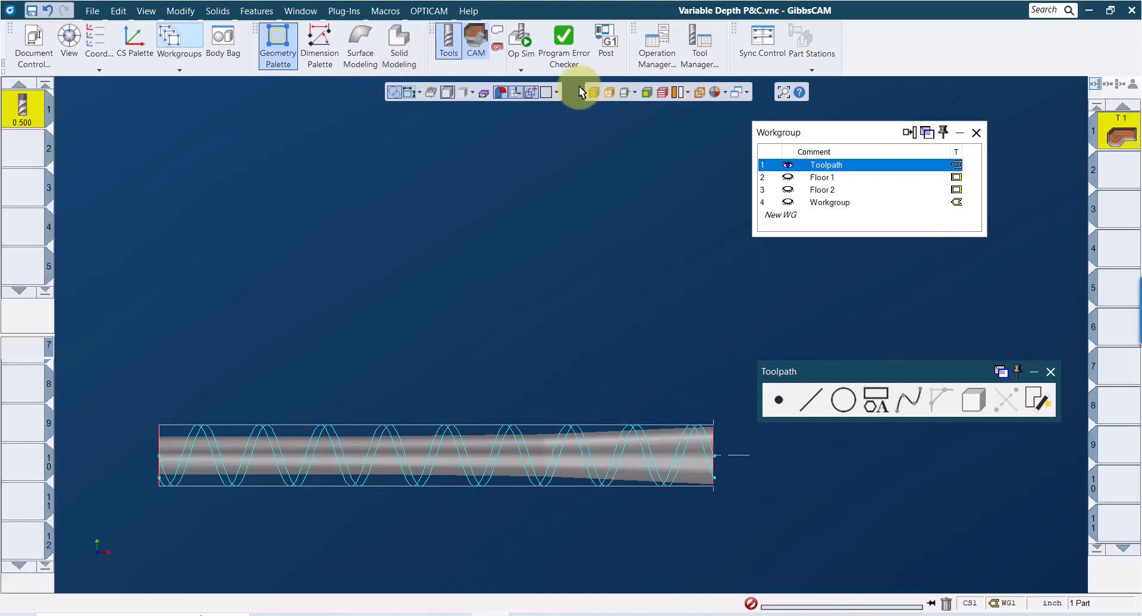
{"action": "left_click", "coordinate": [1122, 134]}
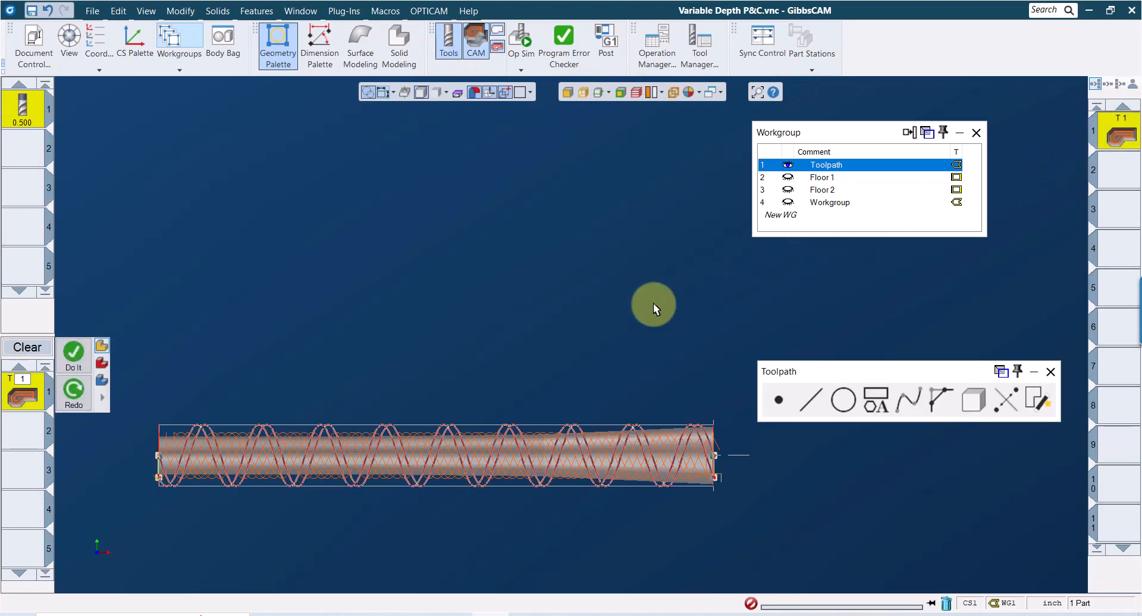
{"action": "left_click", "coordinate": [598, 440]}
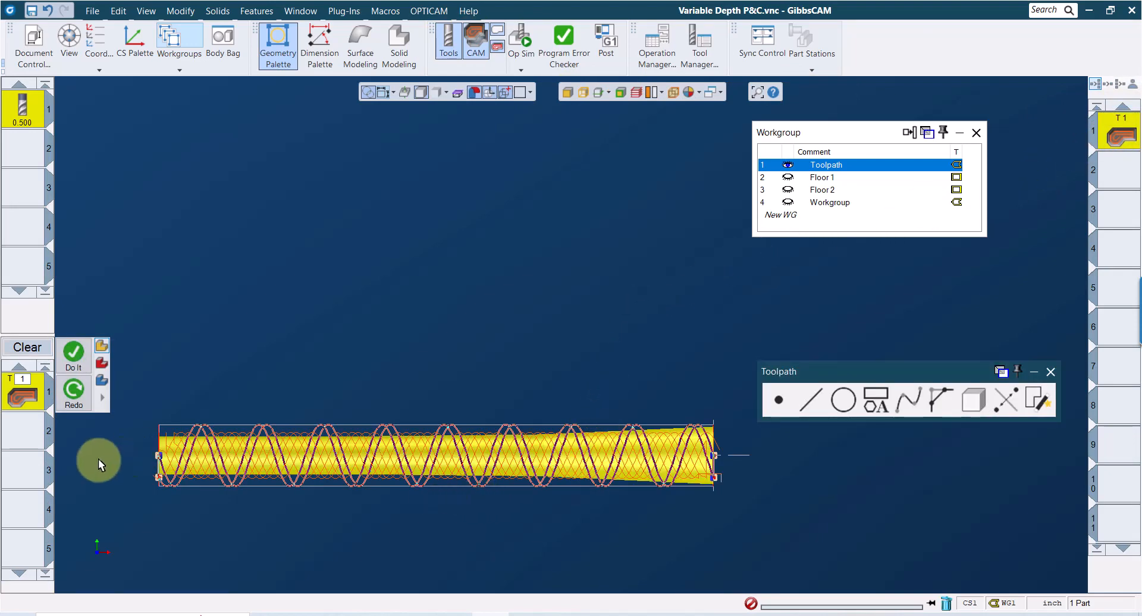
Open the roughing process and examine its Solids settings
{"action": "left_click", "coordinate": [22, 400]}
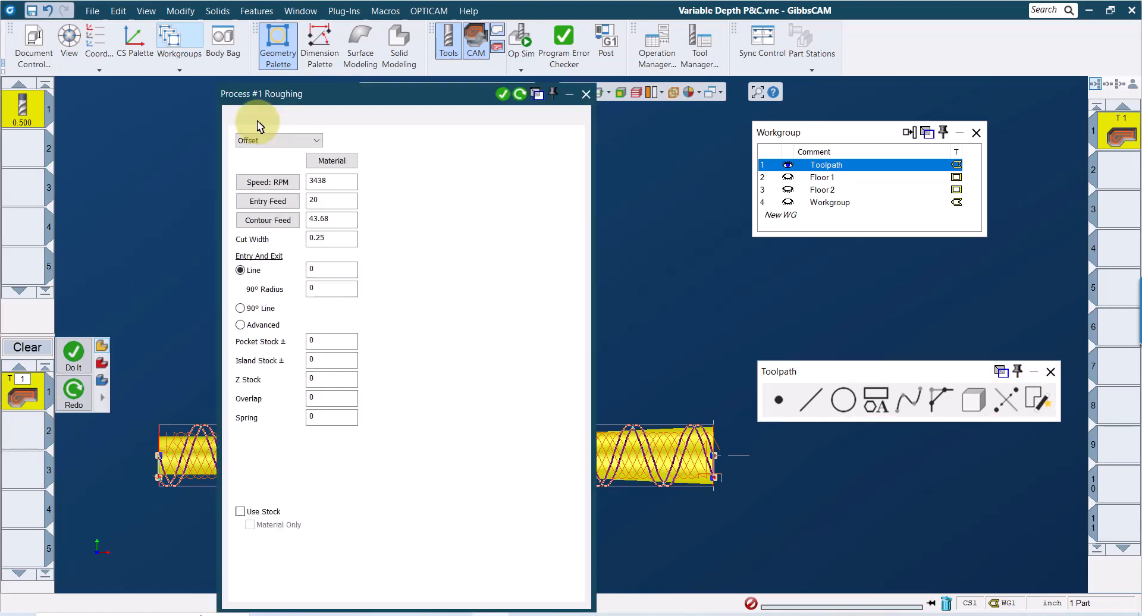
{"action": "left_click", "coordinate": [326, 119]}
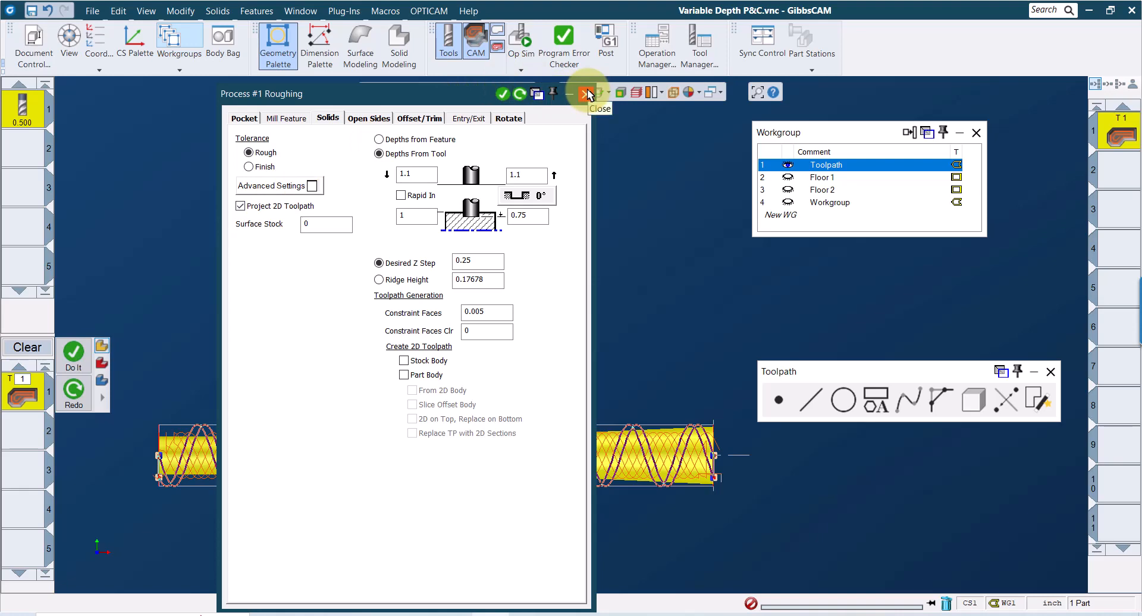
Examine the Rotate settings of the roughing process, including Polar and Cylindrical Milling, and close the process
{"action": "left_click", "coordinate": [509, 118]}
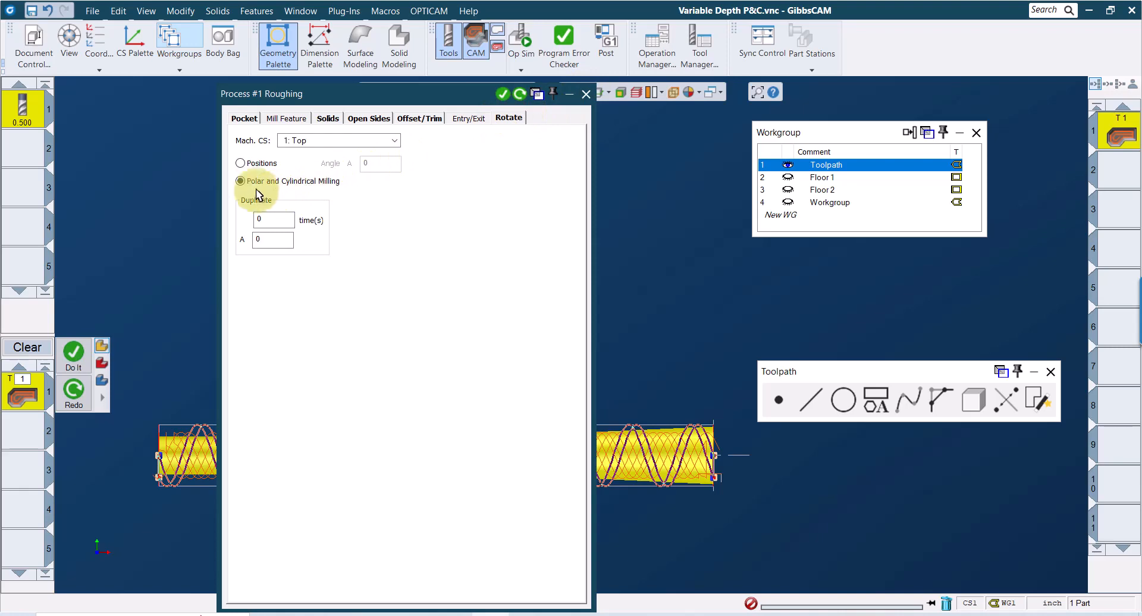
{"action": "left_click", "coordinate": [586, 94]}
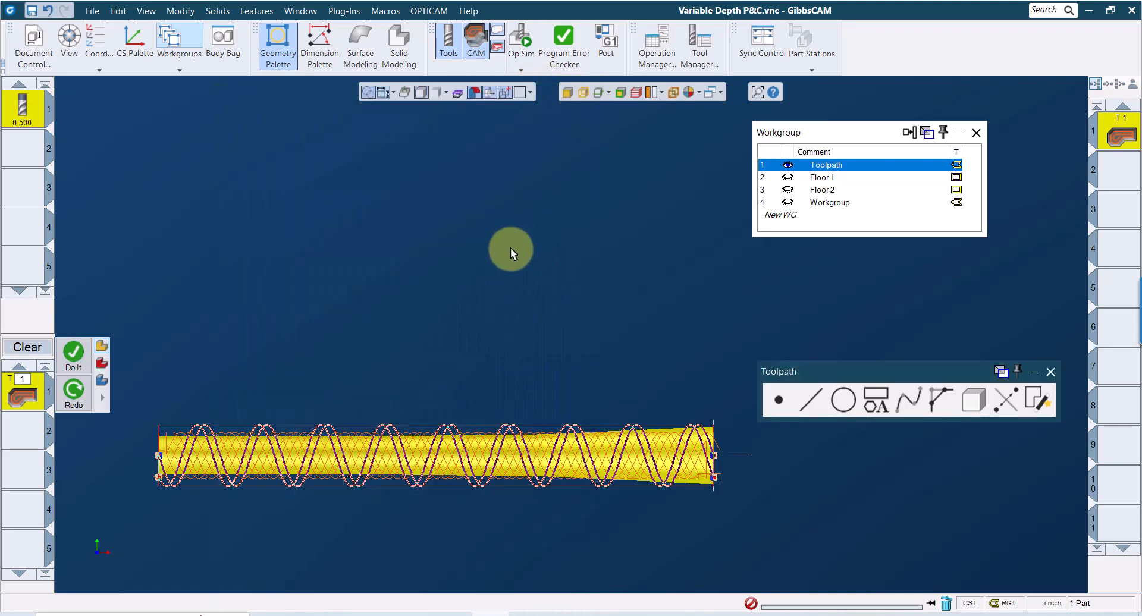
{"action": "right_click", "coordinate": [466, 270]}
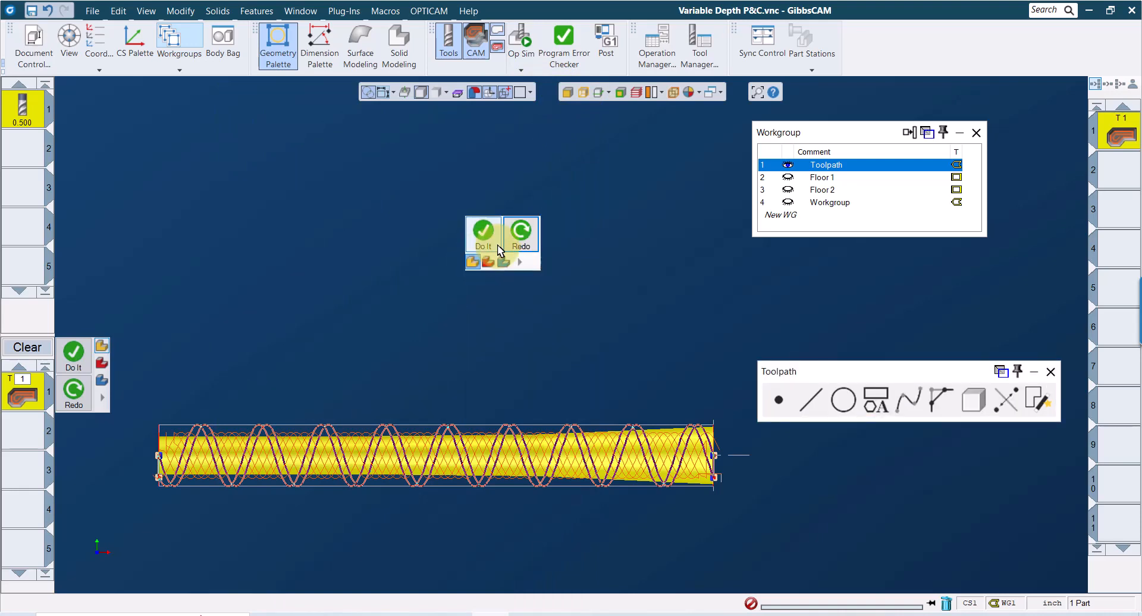
Set the final floor depth of the roughing process to -.5 and redo the operation
{"action": "left_click", "coordinate": [22, 398]}
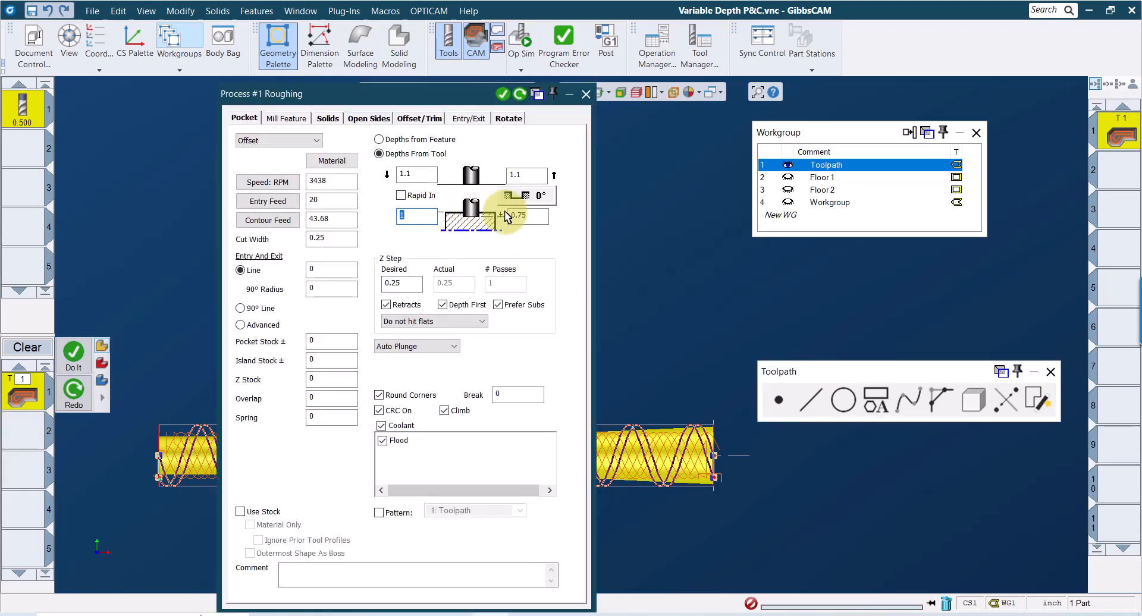
{"action": "left_click", "coordinate": [523, 215]}
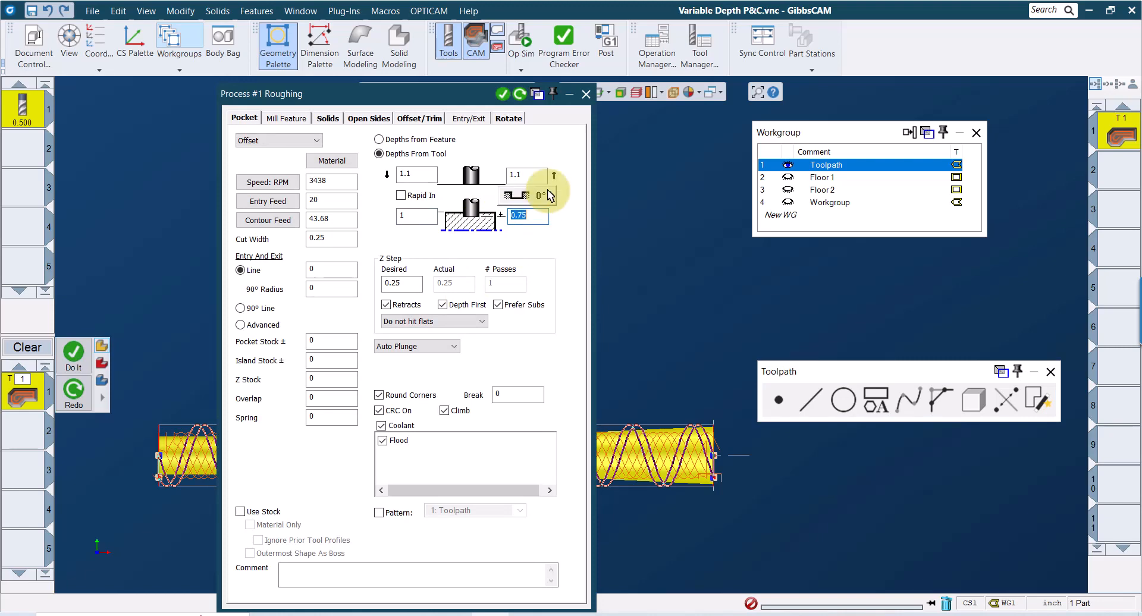
{"action": "type", "text": "-.5"}
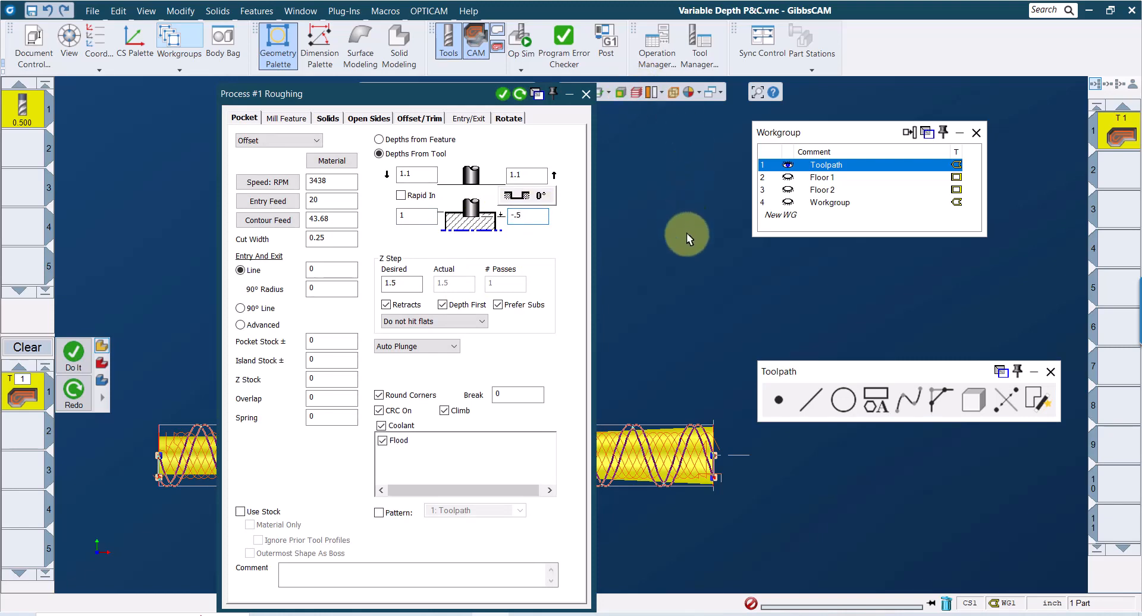
{"action": "left_click", "coordinate": [586, 94]}
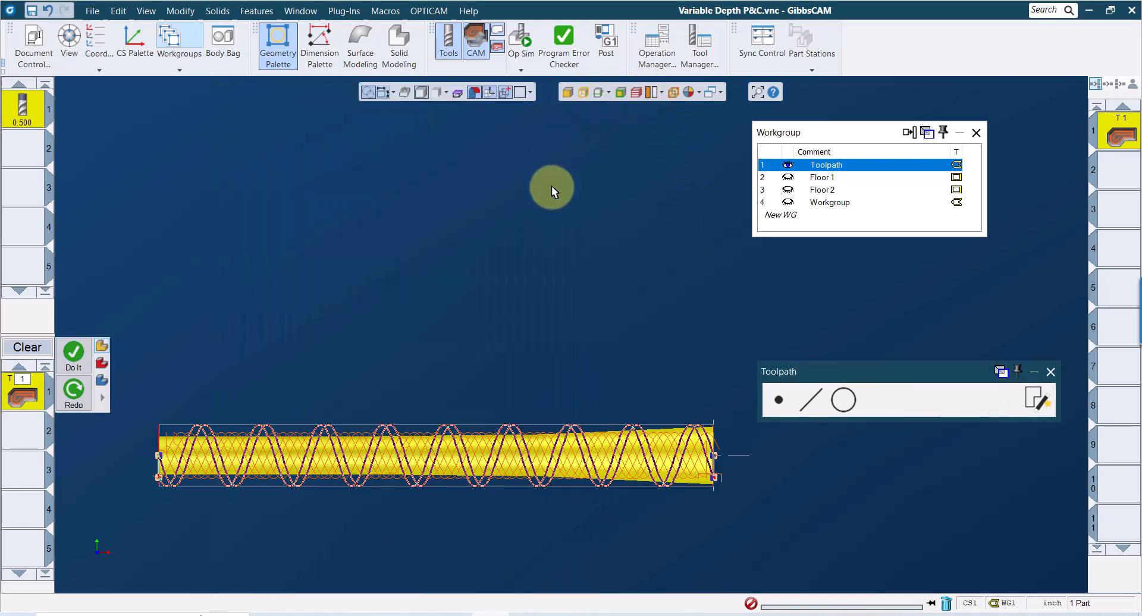
{"action": "right_click", "coordinate": [583, 165]}
{"action": "left_click", "coordinate": [640, 126]}
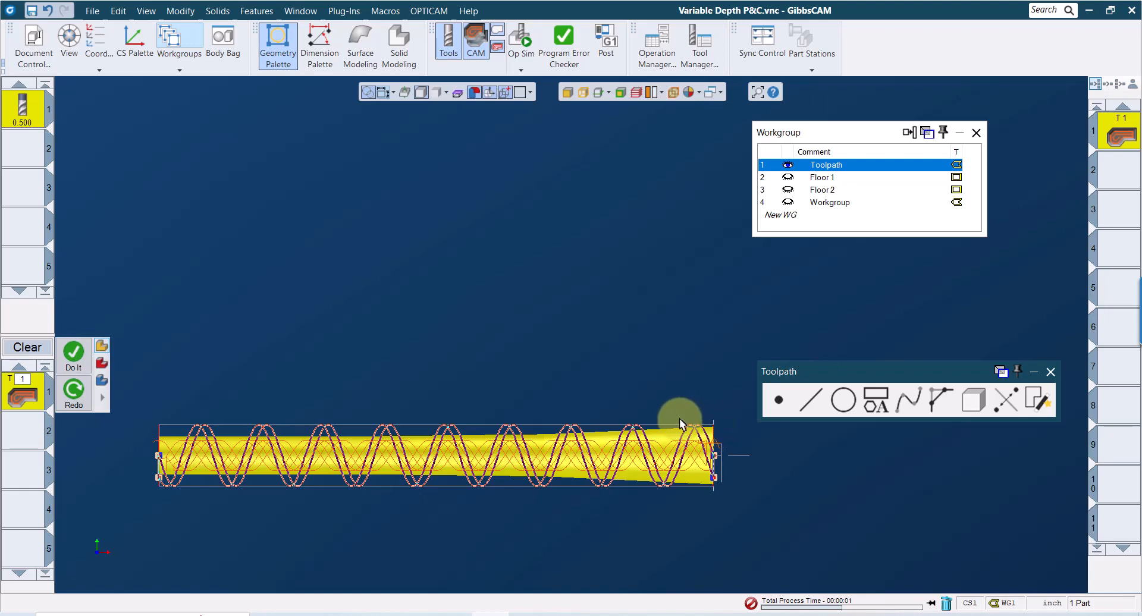
Switch the groove geometry to its unwrapped display and inspect it against the revolved body from top and isometric views
{"action": "left_click", "coordinate": [491, 93]}
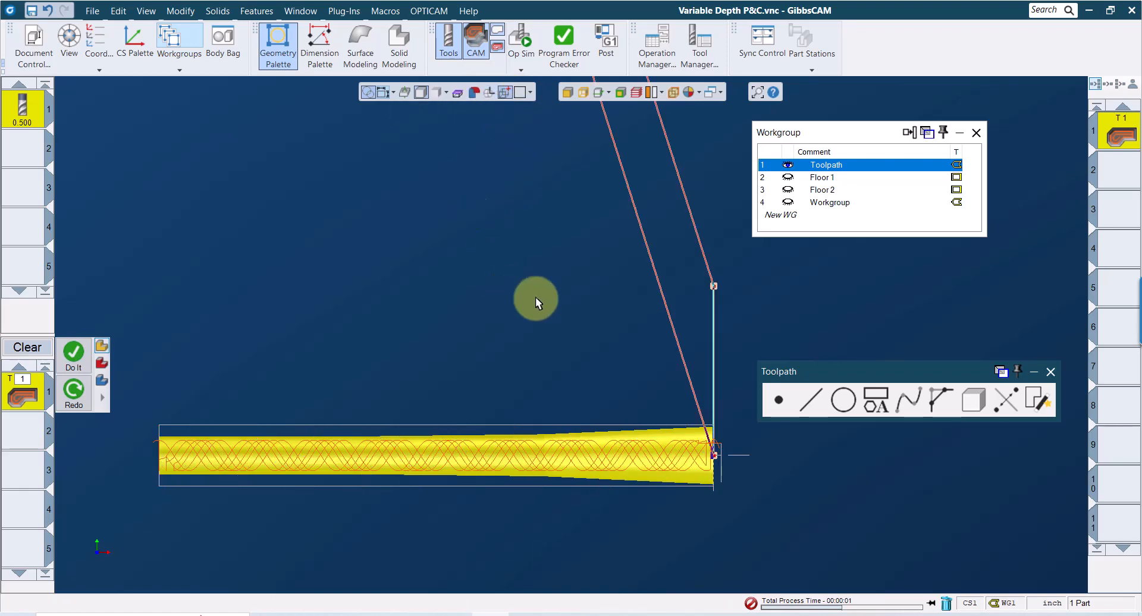
{"action": "scroll", "coordinate": [538, 357], "scroll_direction": "down", "scroll_amount": 3}
{"action": "middle_click_drag", "start_coordinate": [591, 295], "coordinate": [560, 410]}
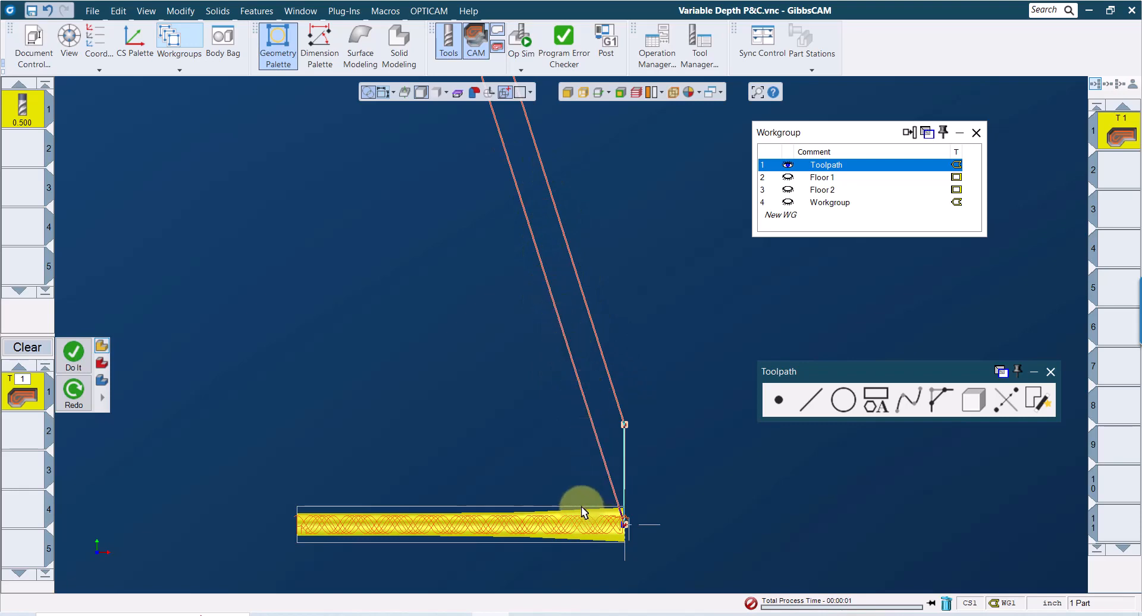
{"action": "scroll", "coordinate": [634, 543], "scroll_direction": "up", "scroll_amount": 5}
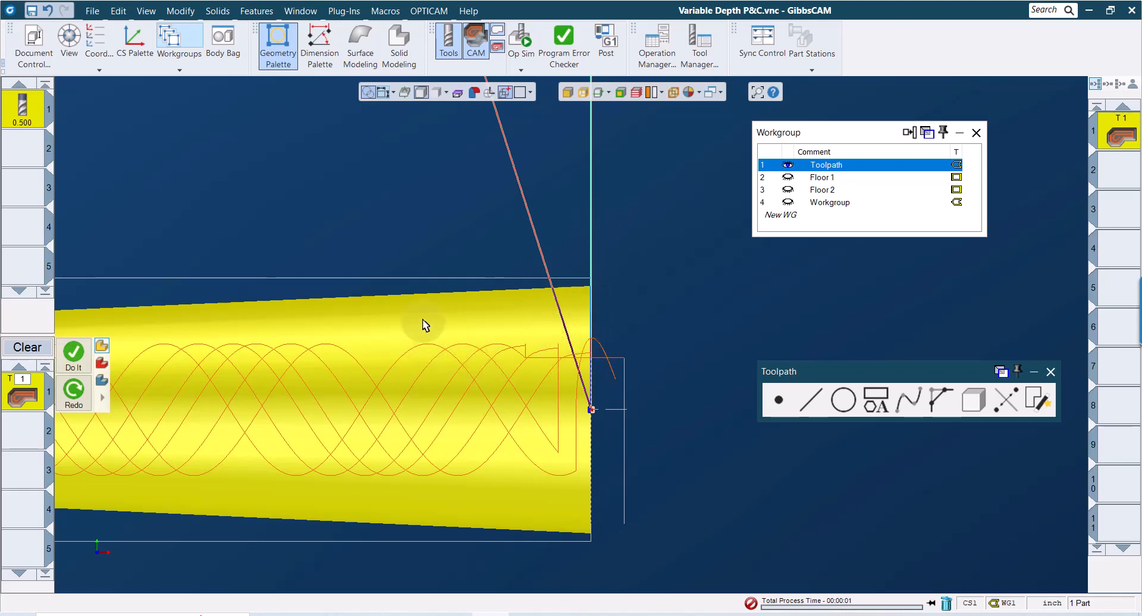
{"action": "key", "text": "ctrl+i"}
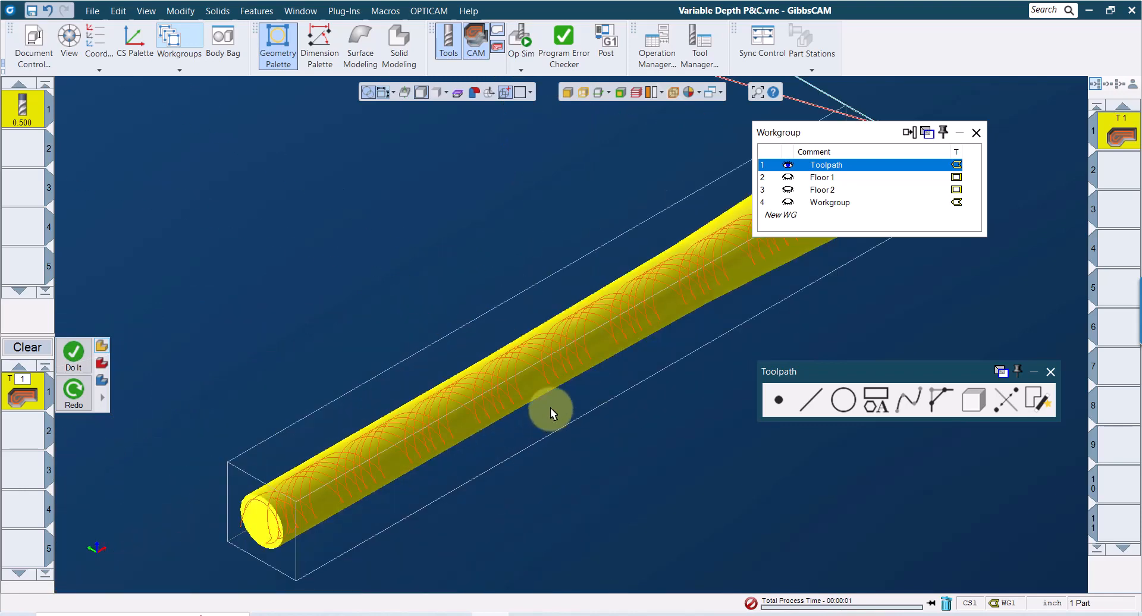
{"action": "scroll", "coordinate": [551, 408], "scroll_direction": "down", "scroll_amount": 3}
{"action": "middle_click_drag", "start_coordinate": [587, 426], "coordinate": [467, 394]}
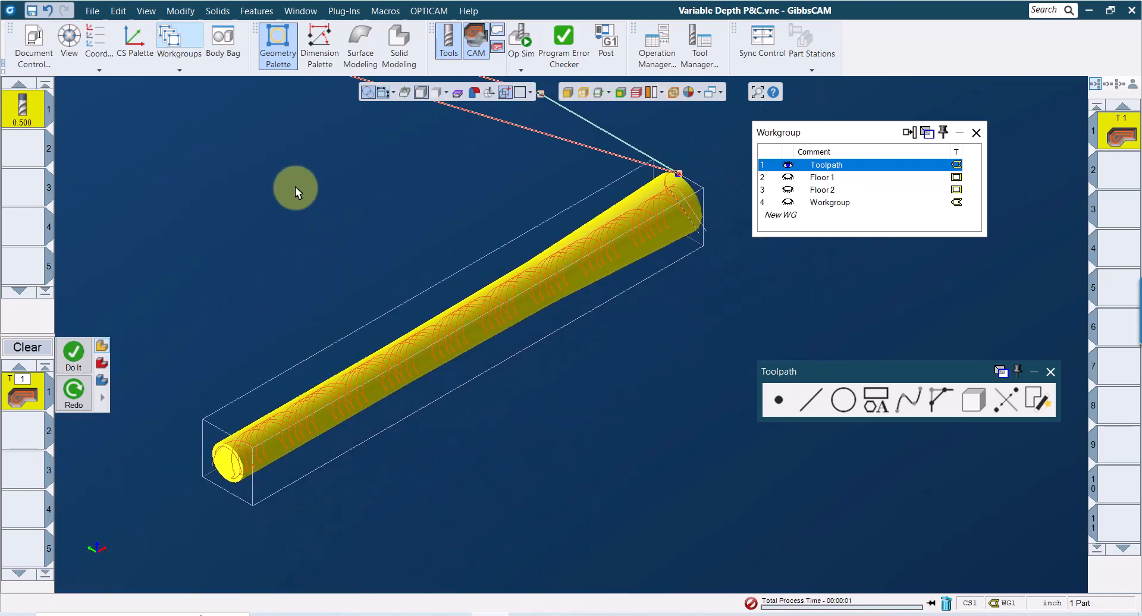
Bring the Extrude(7) body out of the Body Bag into the workspace and close the bag
{"action": "left_click", "coordinate": [217, 55]}
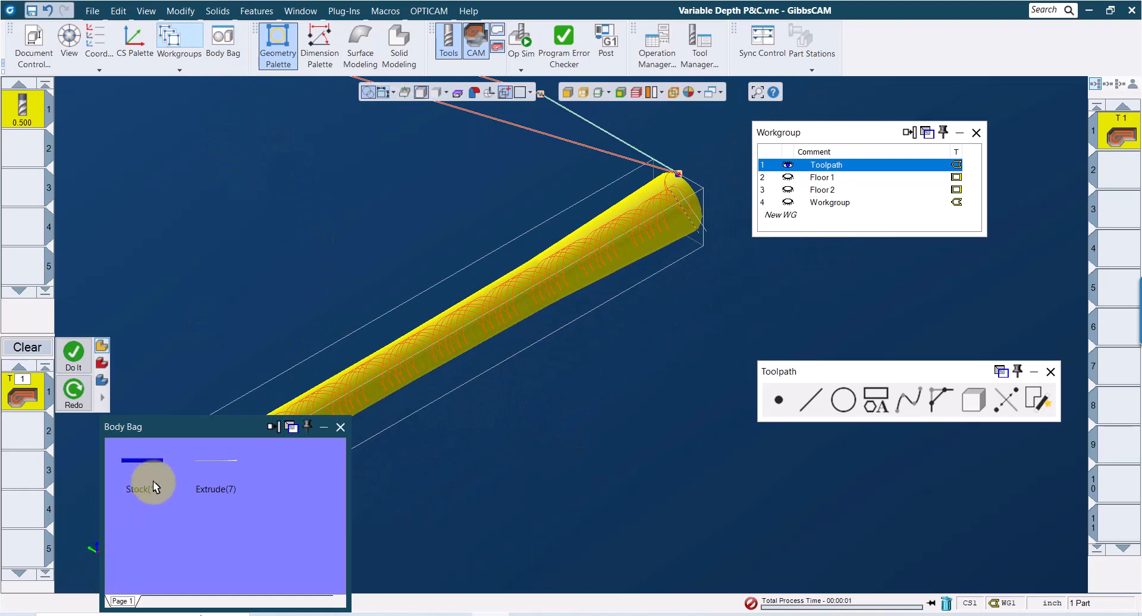
{"action": "double_click", "coordinate": [220, 464]}
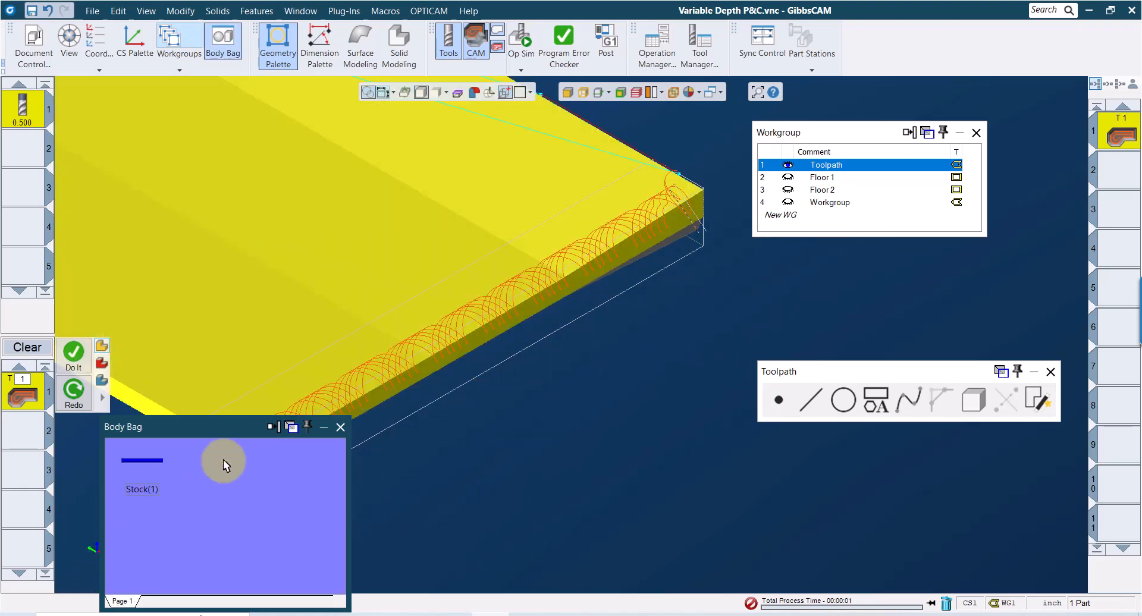
{"action": "left_click", "coordinate": [341, 427]}
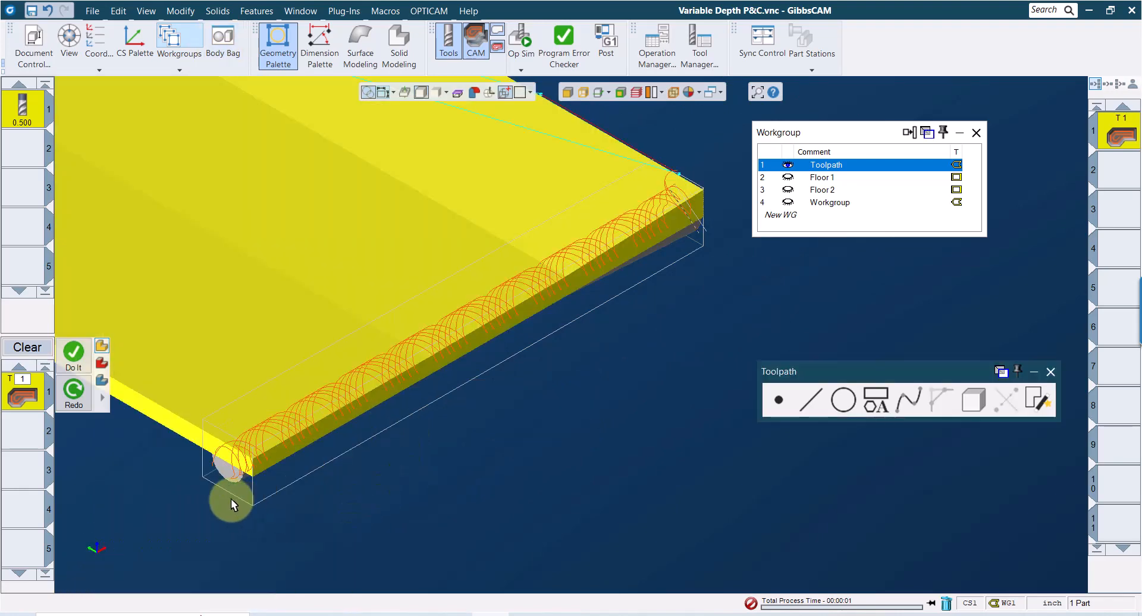
Compare the profiles of the extruded and revolved bodies from the front, selecting each body in turn
{"action": "key", "text": "ctrl+f"}
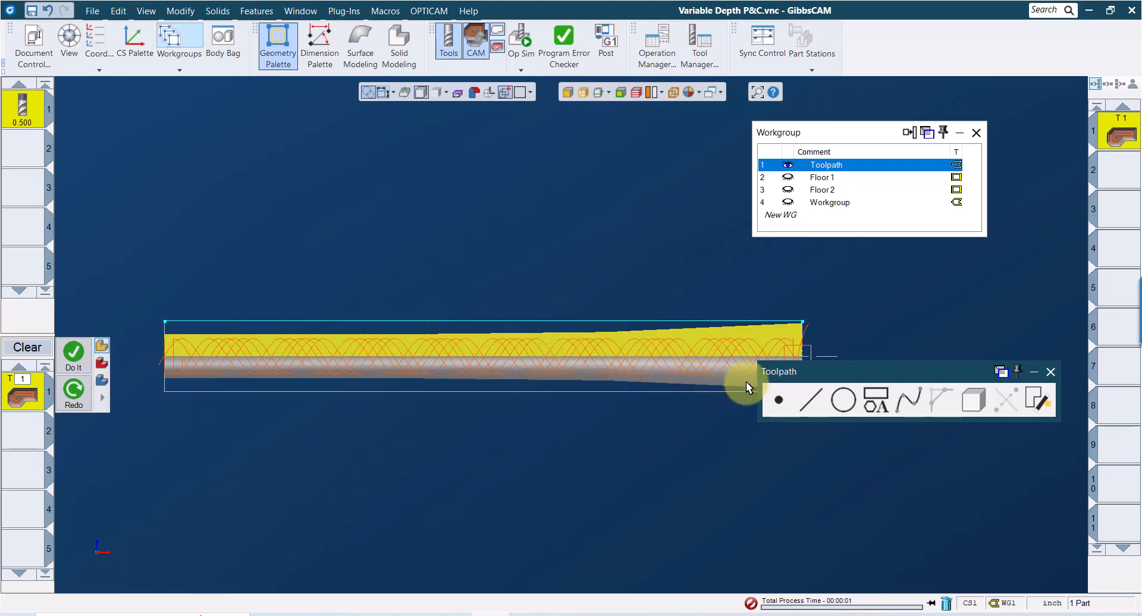
{"action": "middle_click_drag", "start_coordinate": [623, 393], "coordinate": [567, 348]}
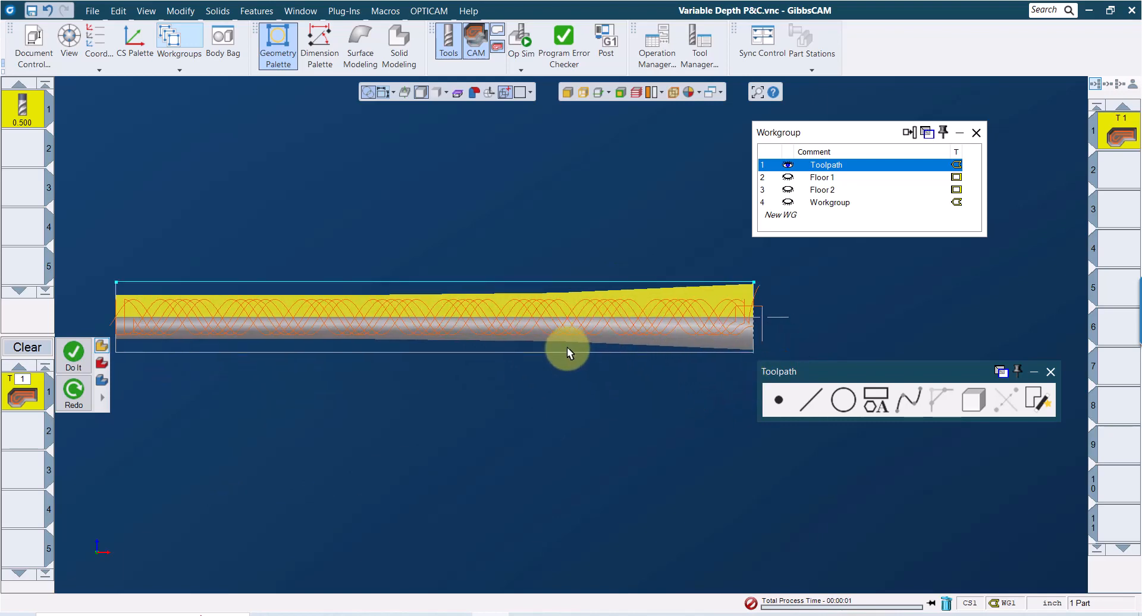
{"action": "left_click", "coordinate": [705, 330]}
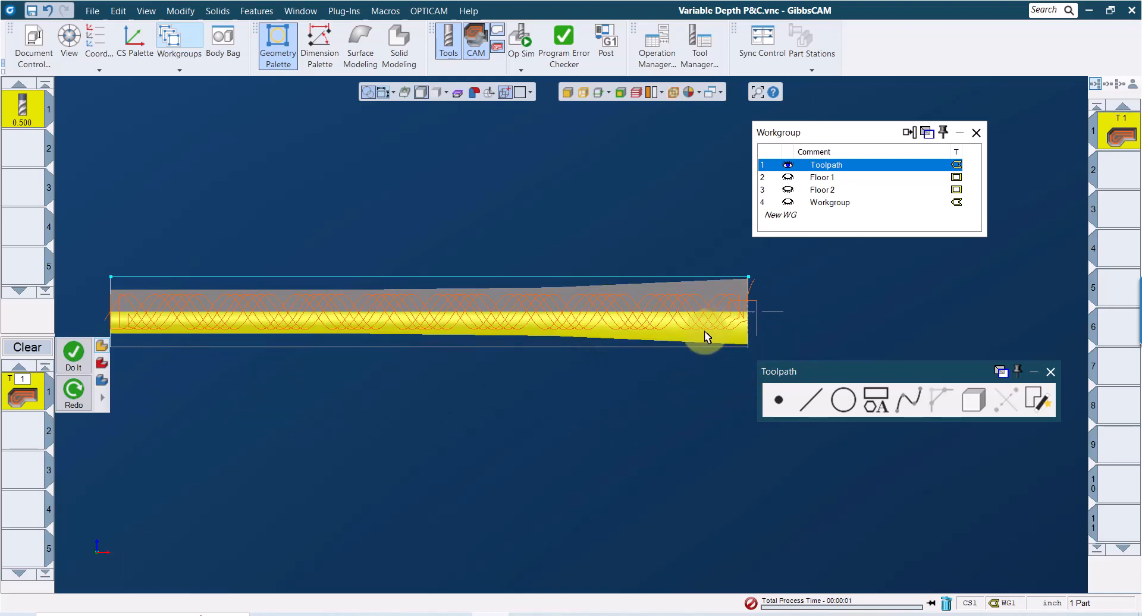
{"action": "left_click", "coordinate": [692, 295]}
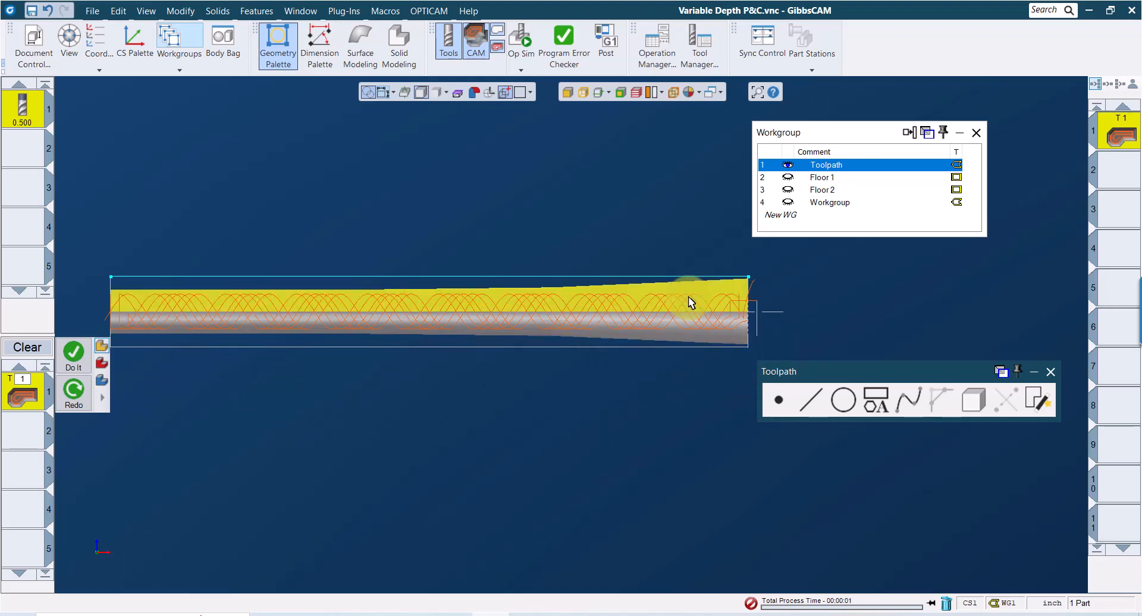
Examine from the top how the extruded body lies along the full length of the unwrapped groove geometry
{"action": "key", "text": "ctrl+h"}
{"action": "scroll", "coordinate": [778, 262], "scroll_direction": "down", "scroll_amount": 3}
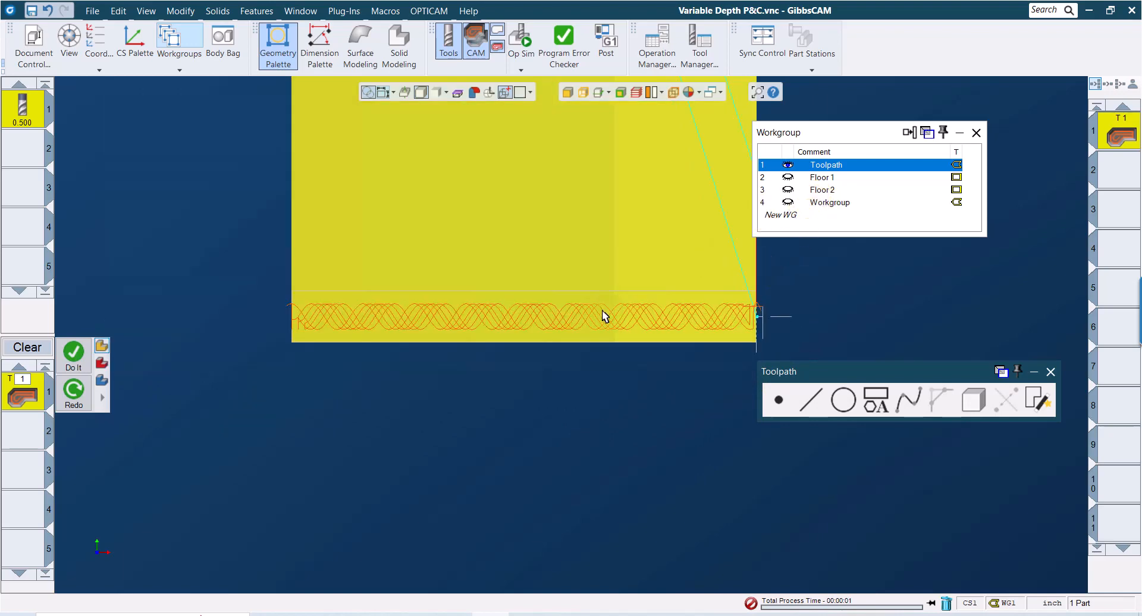
{"action": "scroll", "coordinate": [538, 302], "scroll_direction": "down", "scroll_amount": 5}
{"action": "middle_click_drag", "start_coordinate": [515, 299], "coordinate": [464, 495]}
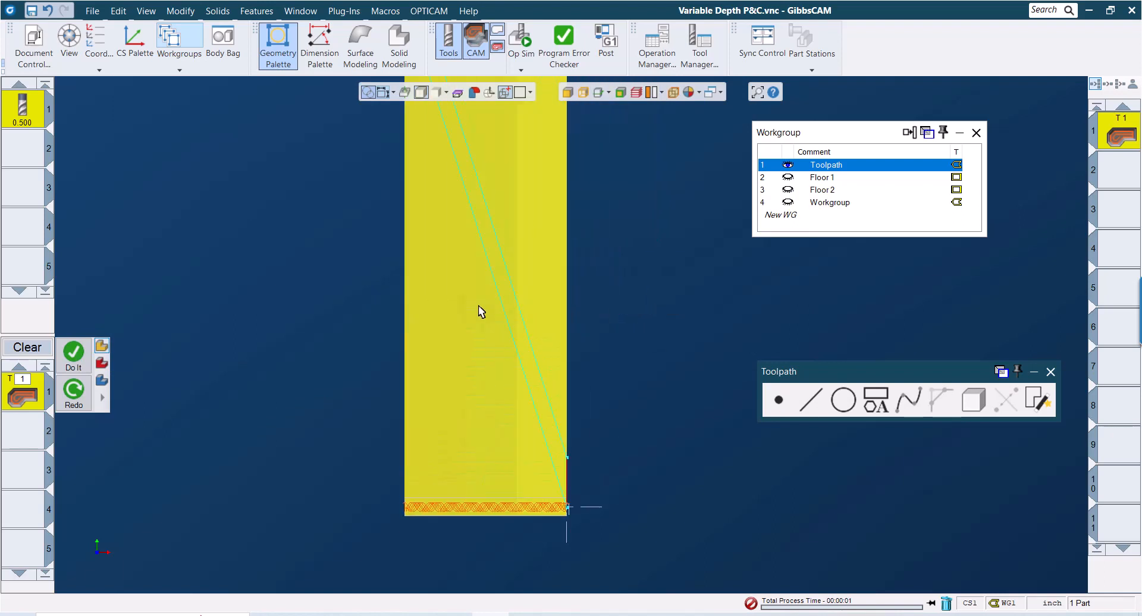
{"action": "middle_click_drag", "start_coordinate": [479, 306], "coordinate": [459, 408]}
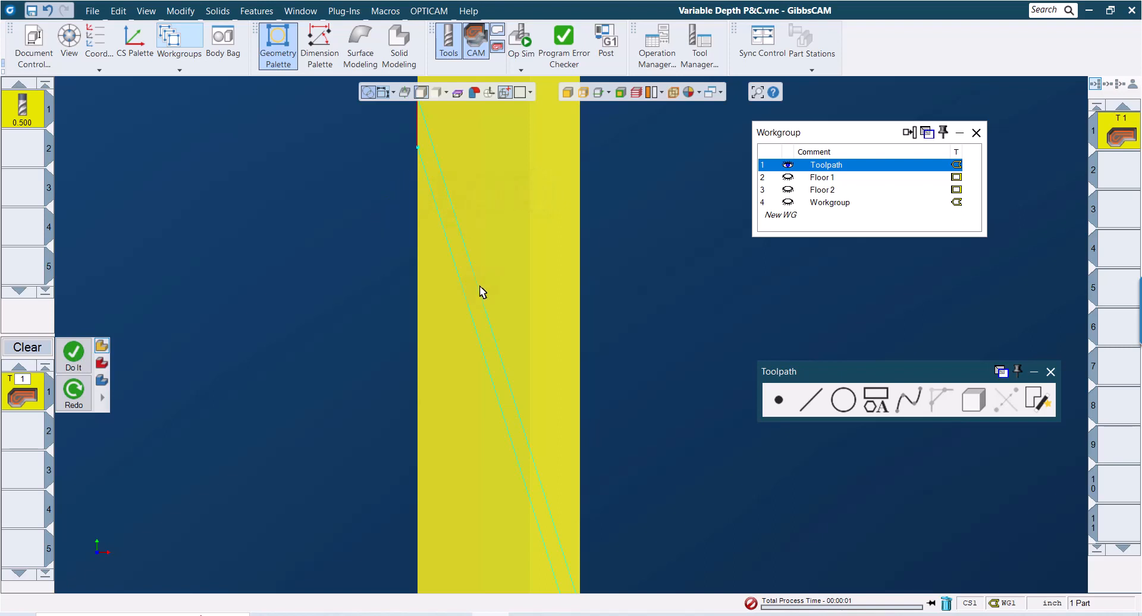
Reload the first operation for editing and put the Revolve(8) body away in the Body Bag
{"action": "double_click", "coordinate": [1123, 128]}
{"action": "key", "text": "ctrl+d"}
{"action": "key", "text": "ctrl+i"}
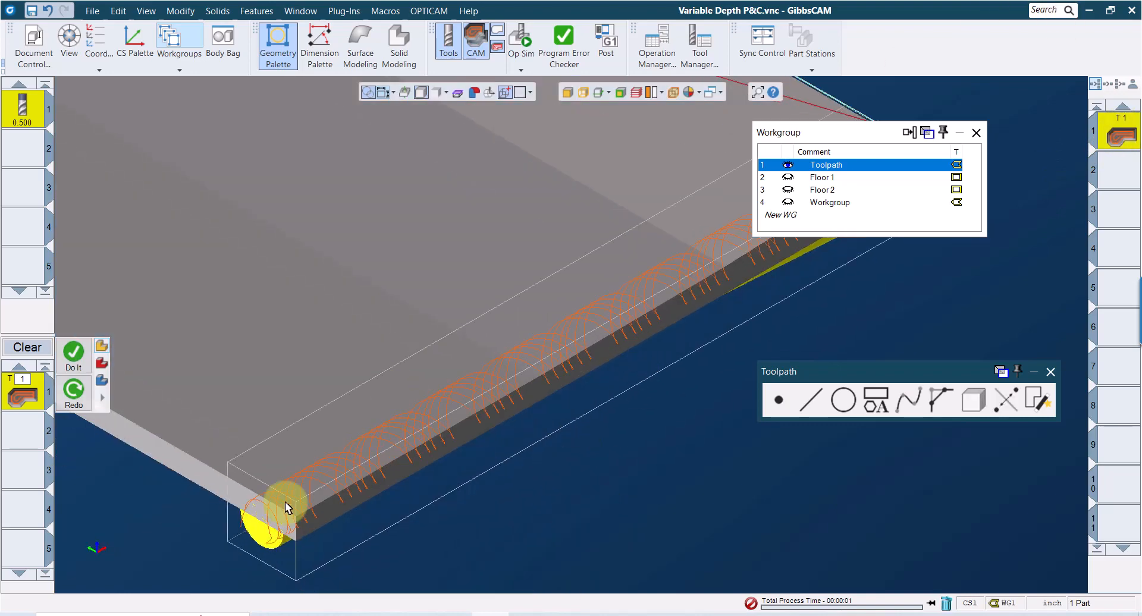
{"action": "double_click", "coordinate": [262, 535]}
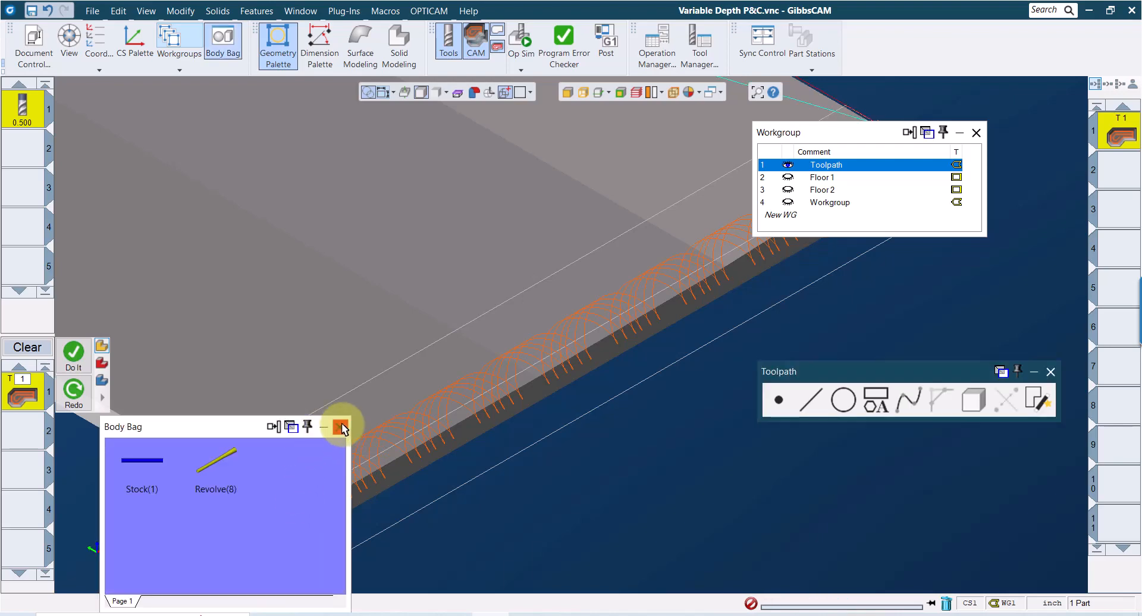
{"action": "left_click", "coordinate": [341, 427]}
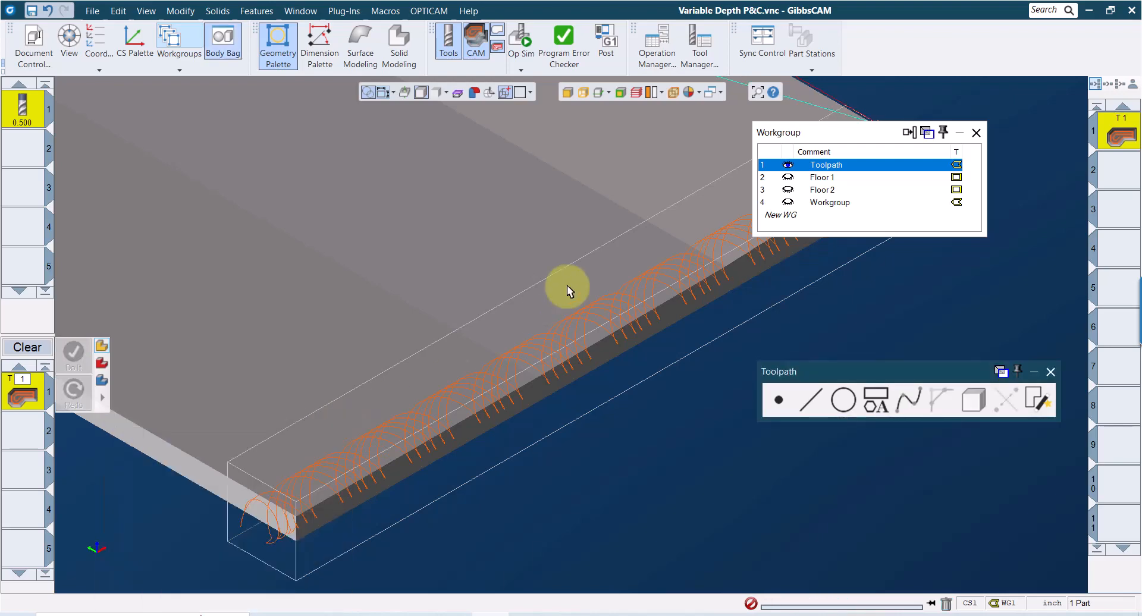
Select the unwrapped groove geometry and the extruded body, redo the roughing operation, and show the toolpath from the front
{"action": "left_click", "coordinate": [803, 103]}
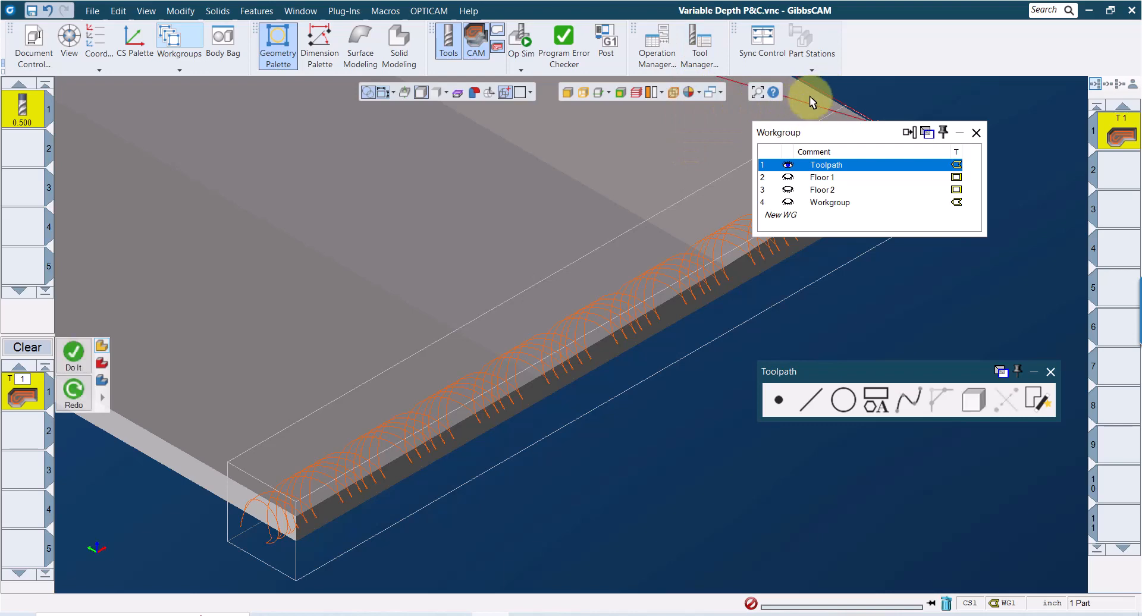
{"action": "left_click", "coordinate": [600, 200]}
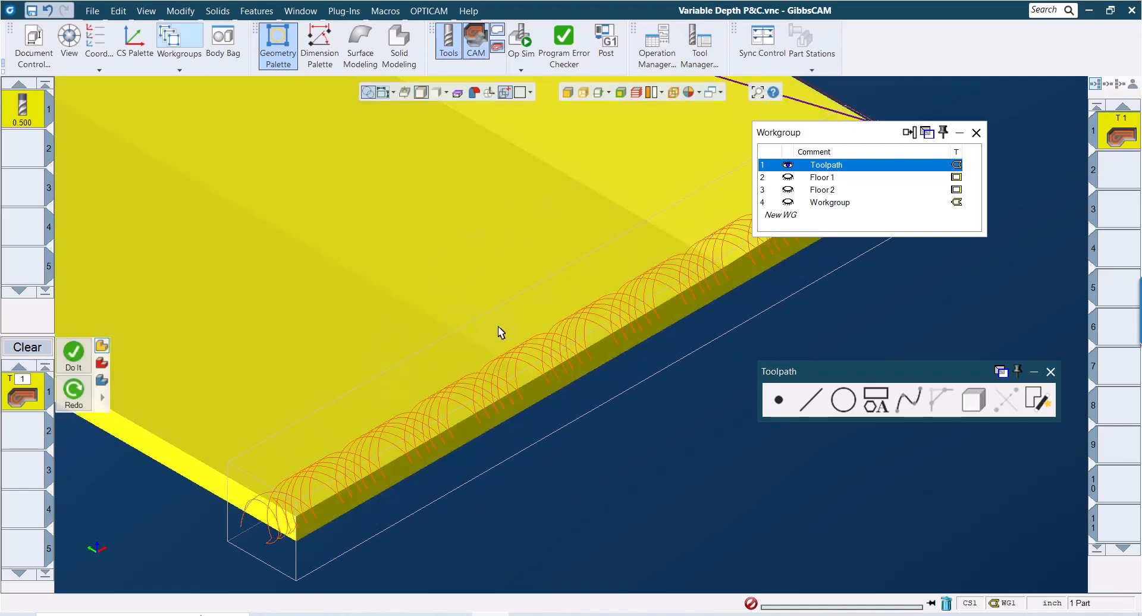
{"action": "right_click", "coordinate": [662, 434]}
{"action": "left_click", "coordinate": [709, 407]}
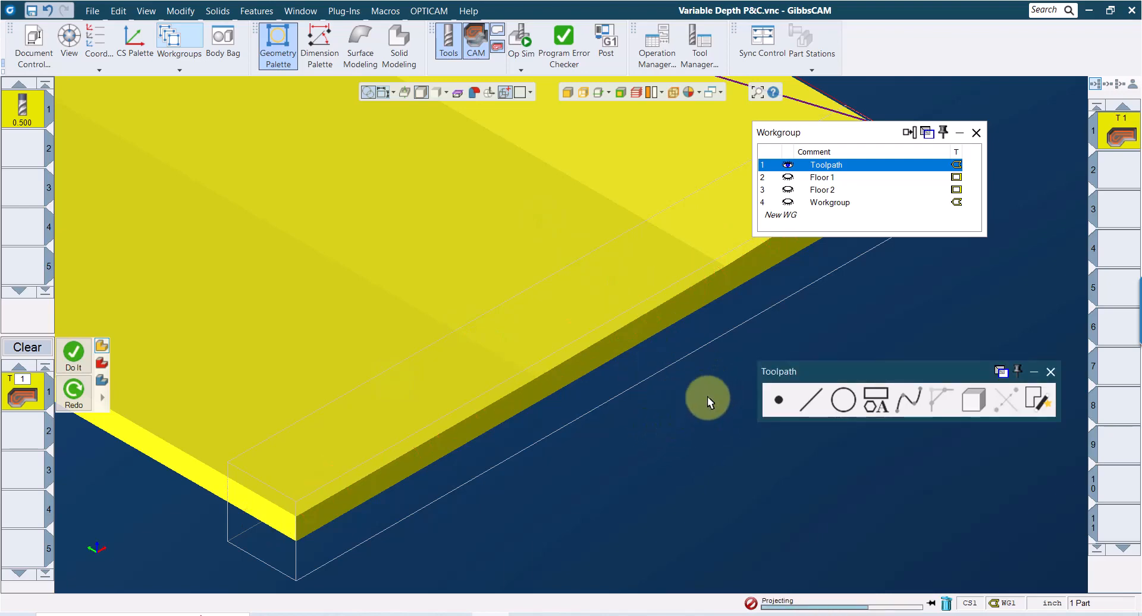
{"action": "key", "text": "ctrl+f"}
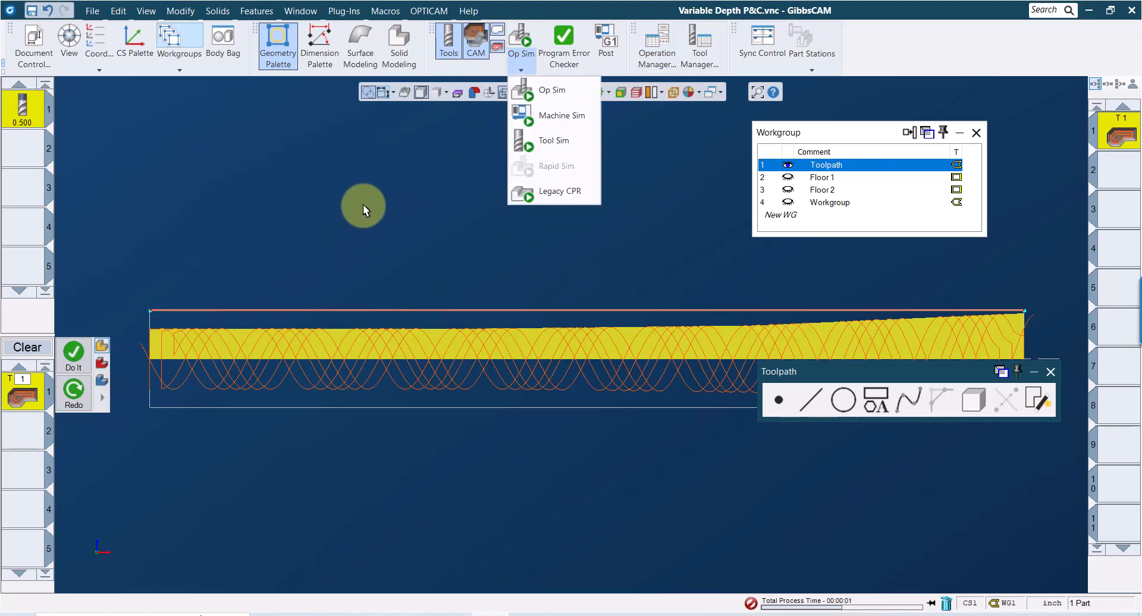
Run the Op Sim rendering of the recalculated roughing with the workgroup list closed, and inspect the groove floor from the front
{"action": "left_click", "coordinate": [517, 35]}
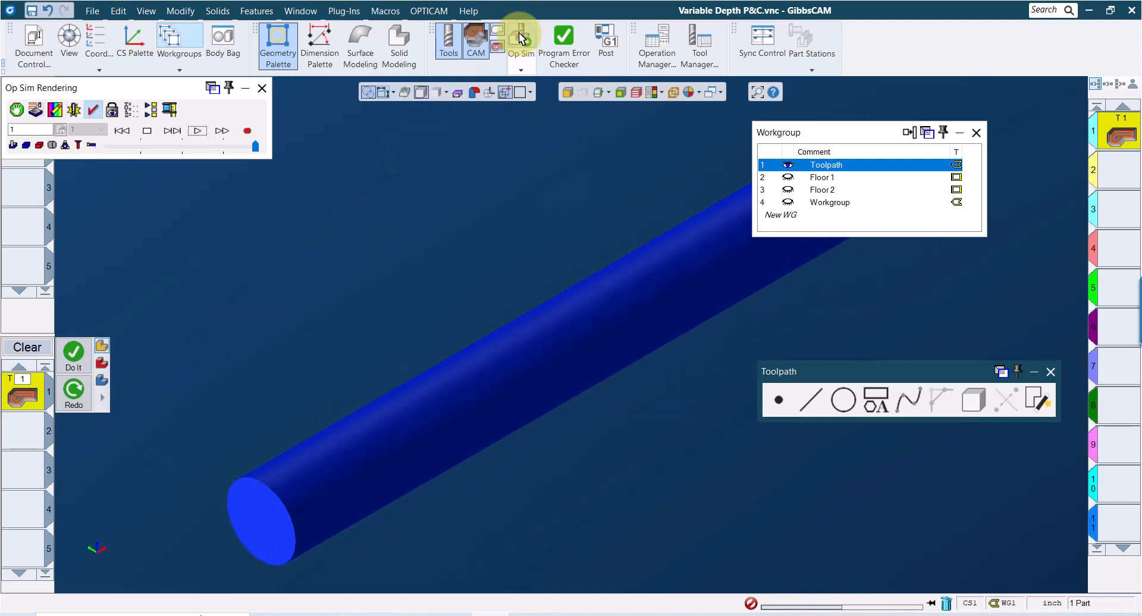
{"action": "left_click", "coordinate": [976, 134]}
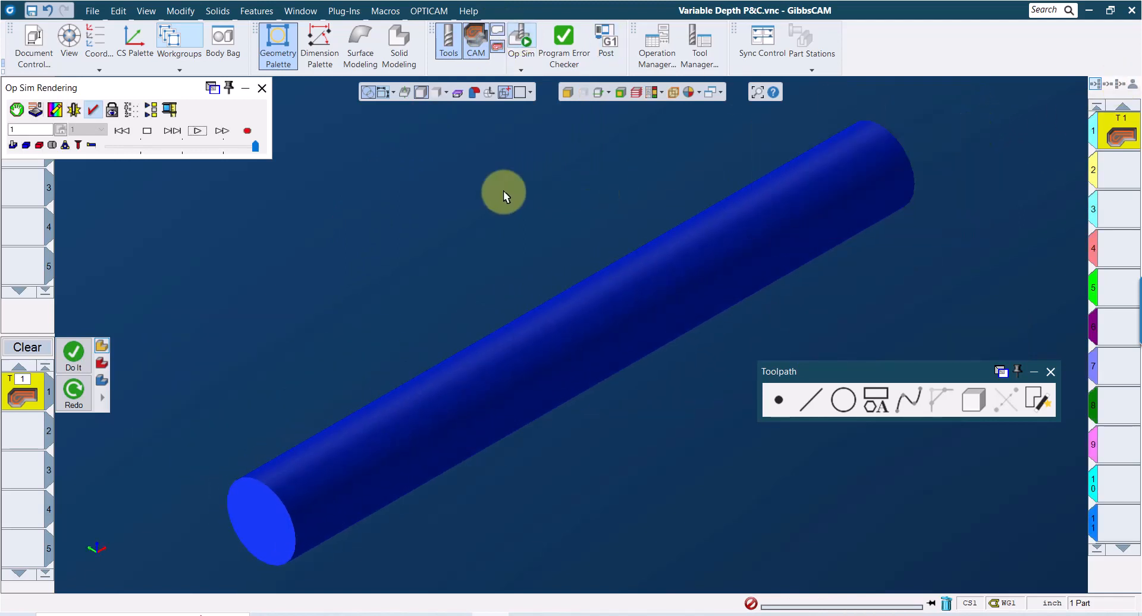
{"action": "left_click", "coordinate": [198, 131]}
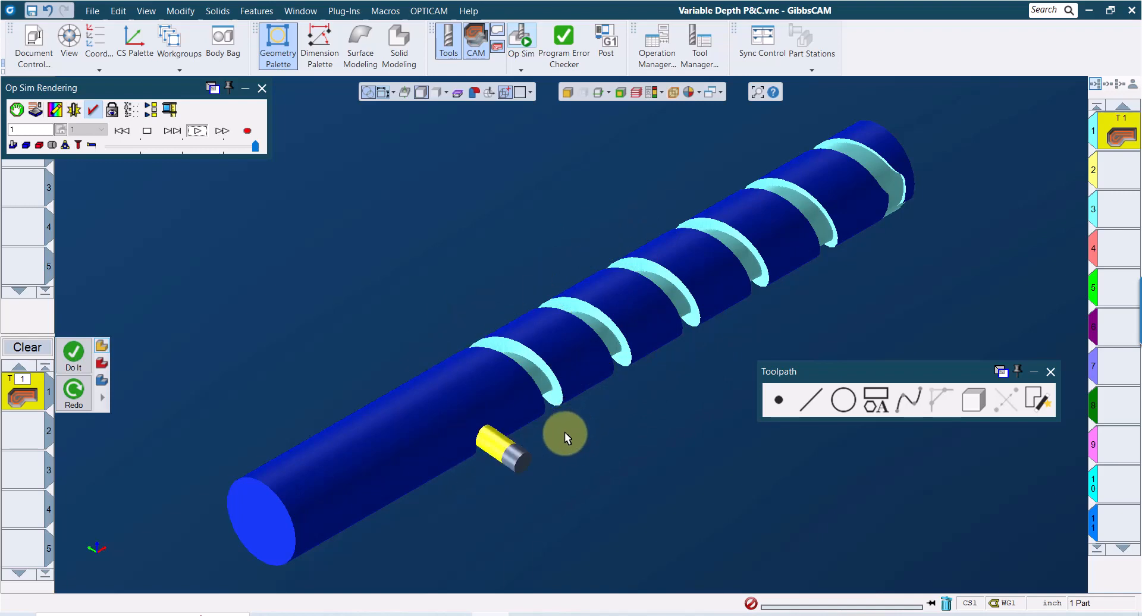
{"action": "key", "text": "ctrl+f"}
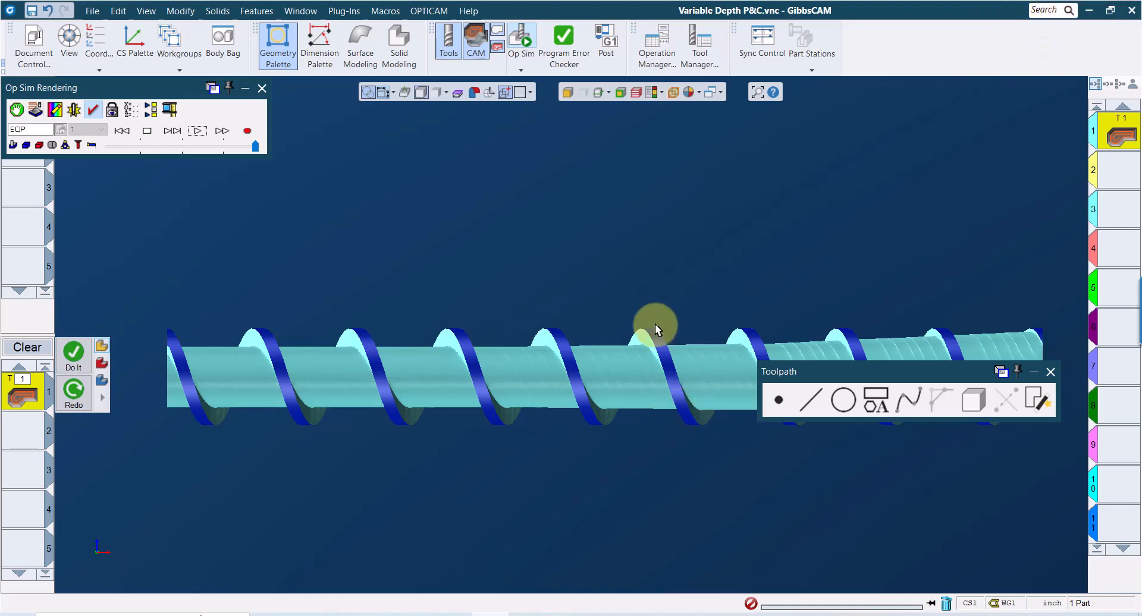
{"action": "middle_click_drag", "start_coordinate": [617, 326], "coordinate": [602, 269]}
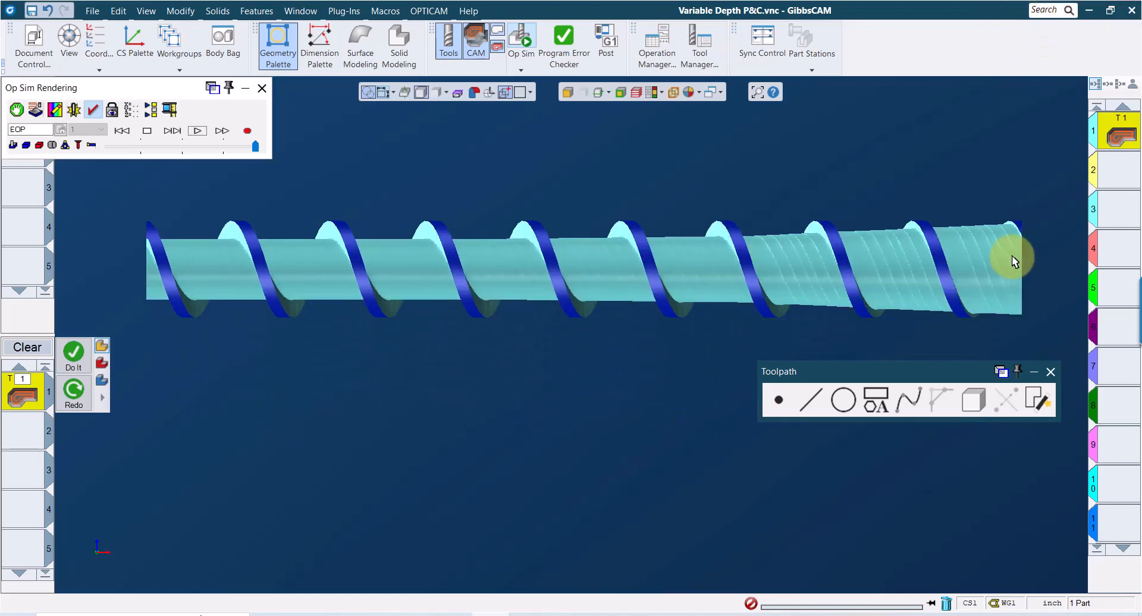